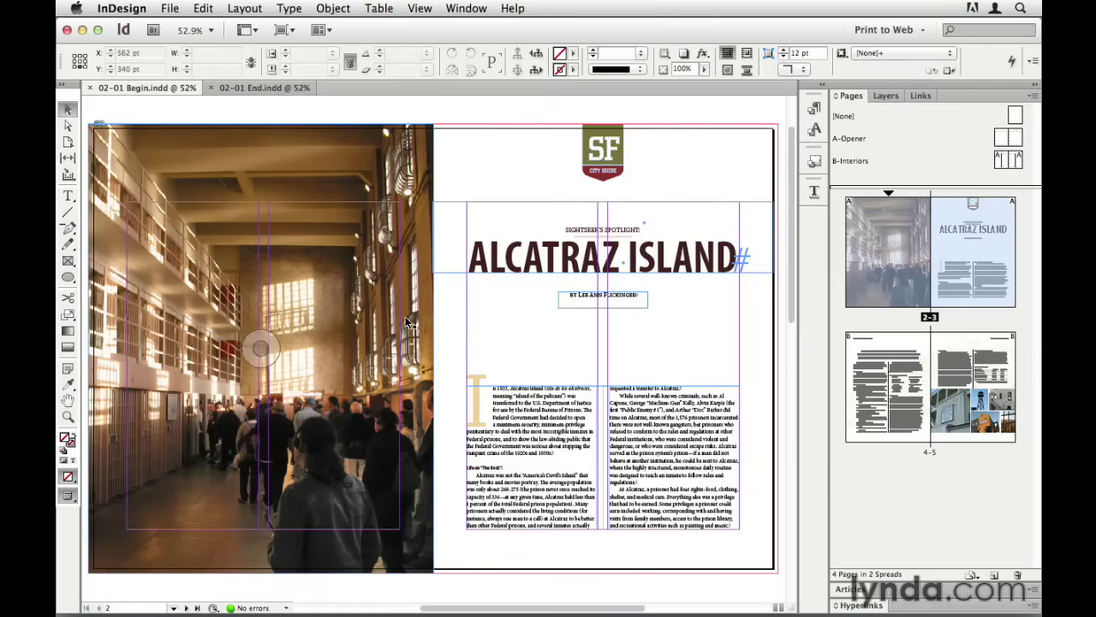
Select the two-column body text frame and go to the 4–5 spread with the Regulation #5 text and photo grid
left_click(531, 423)
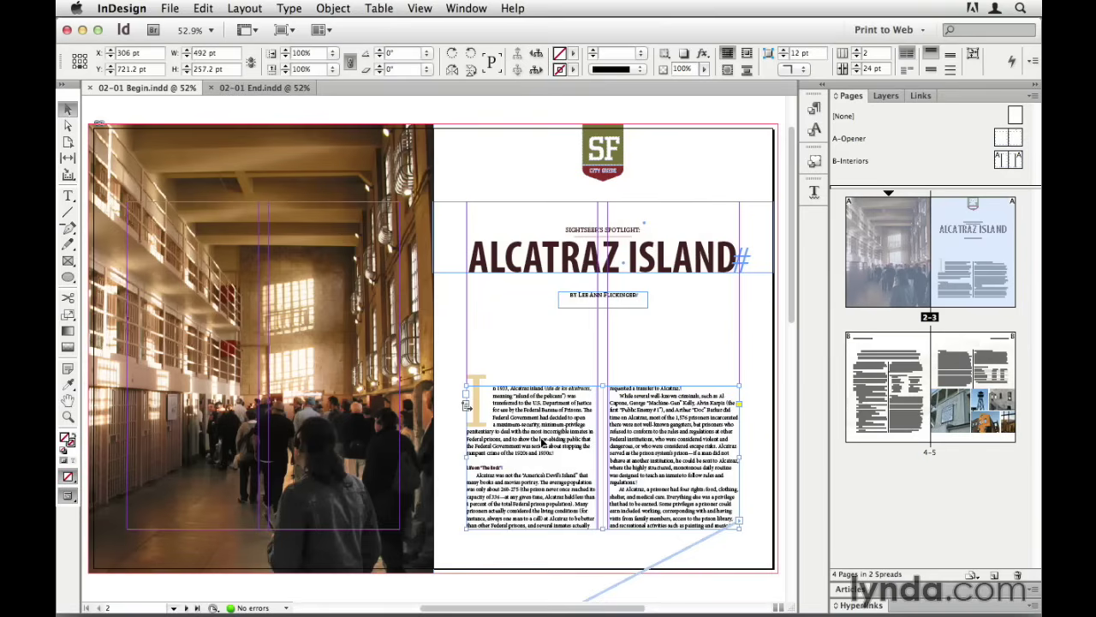
double_click(928, 449)
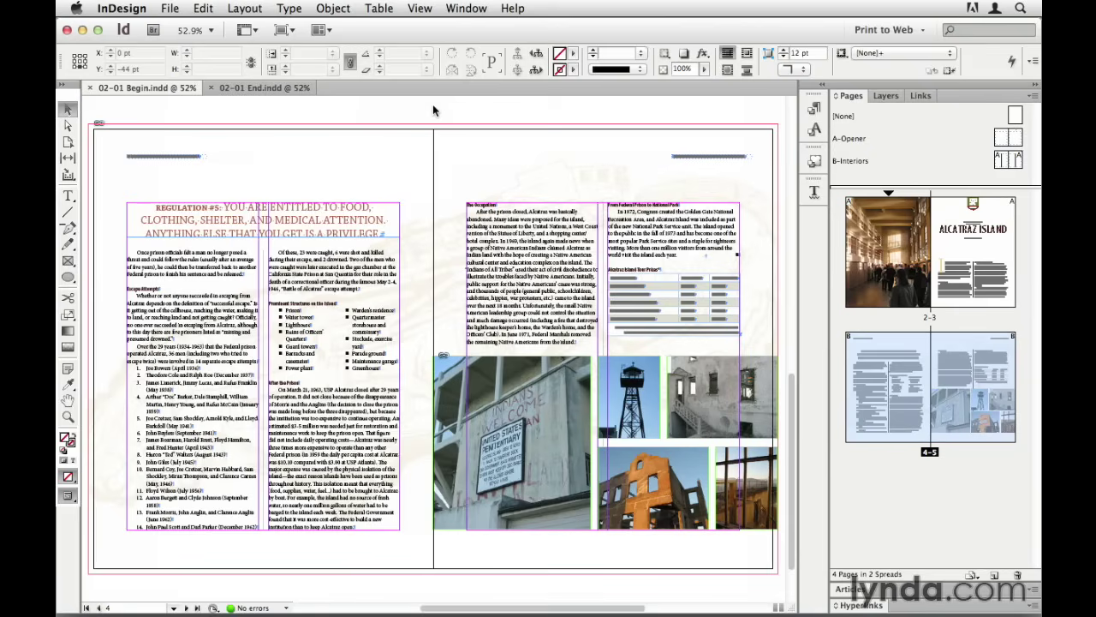
left_click(181, 8)
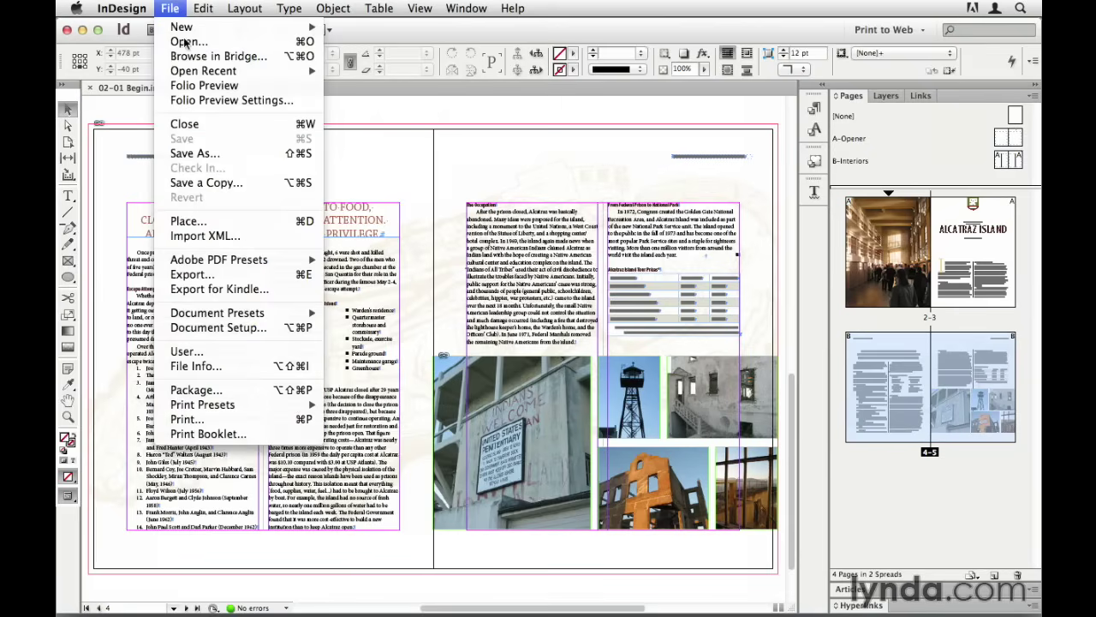
Export the document as HTML to the Desktop as 02-01 Begin.html, with View HTML after Exporting on
left_click(205, 274)
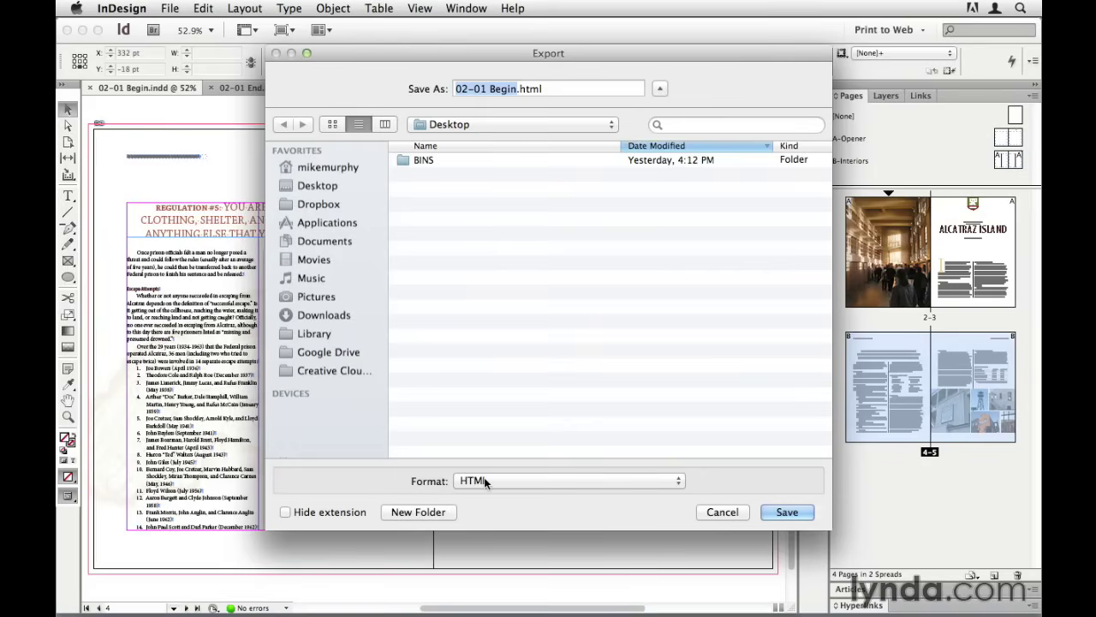
left_click(806, 512)
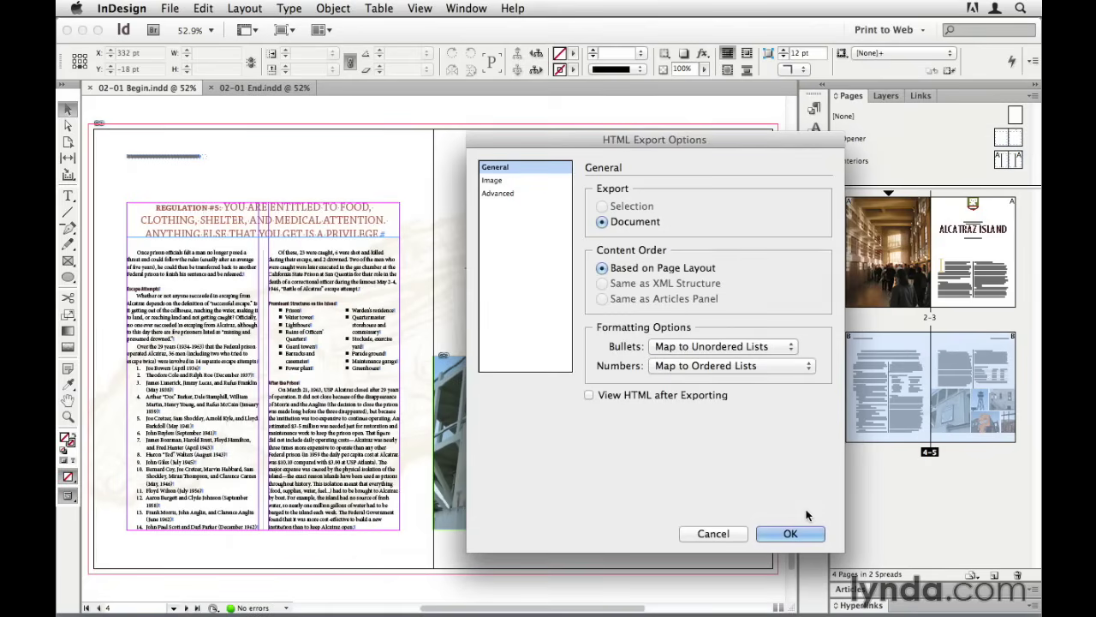
left_click(589, 394)
left_click(780, 528)
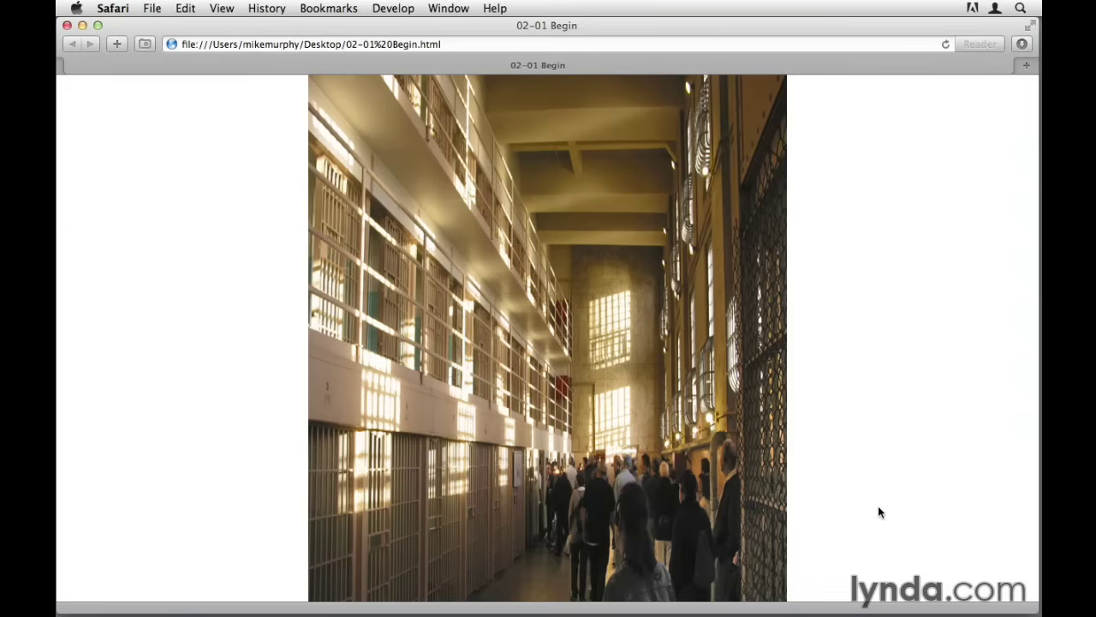
Scroll the exported page down from the cellblock photo to the ALCATRAZ ISLAND heading and article text
scroll(878, 507, "down", 5)
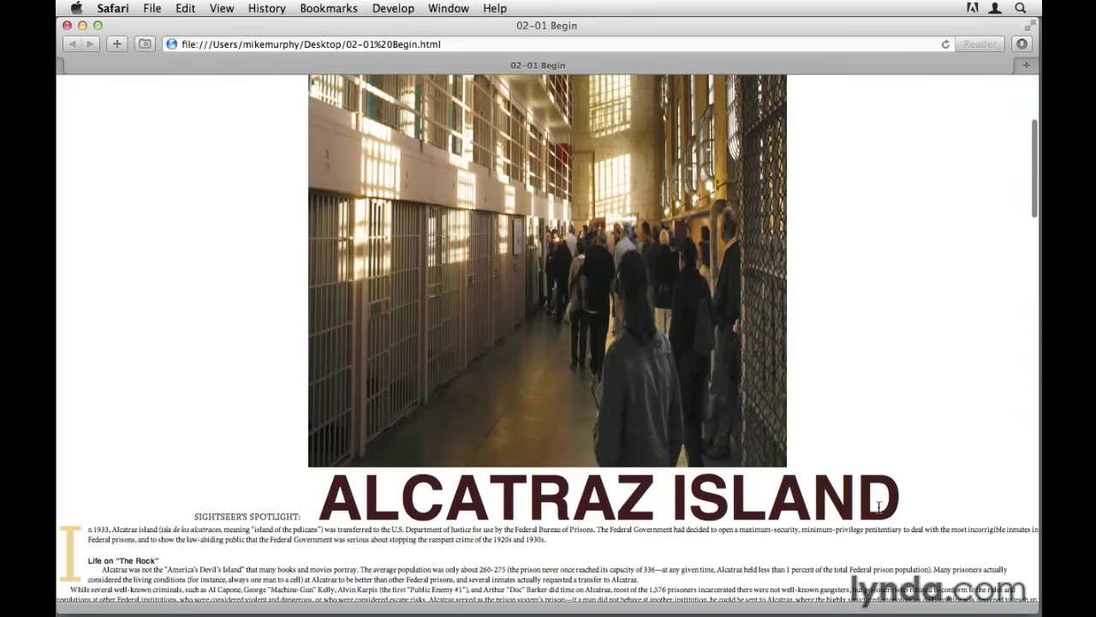
scroll(878, 506, "up", 5)
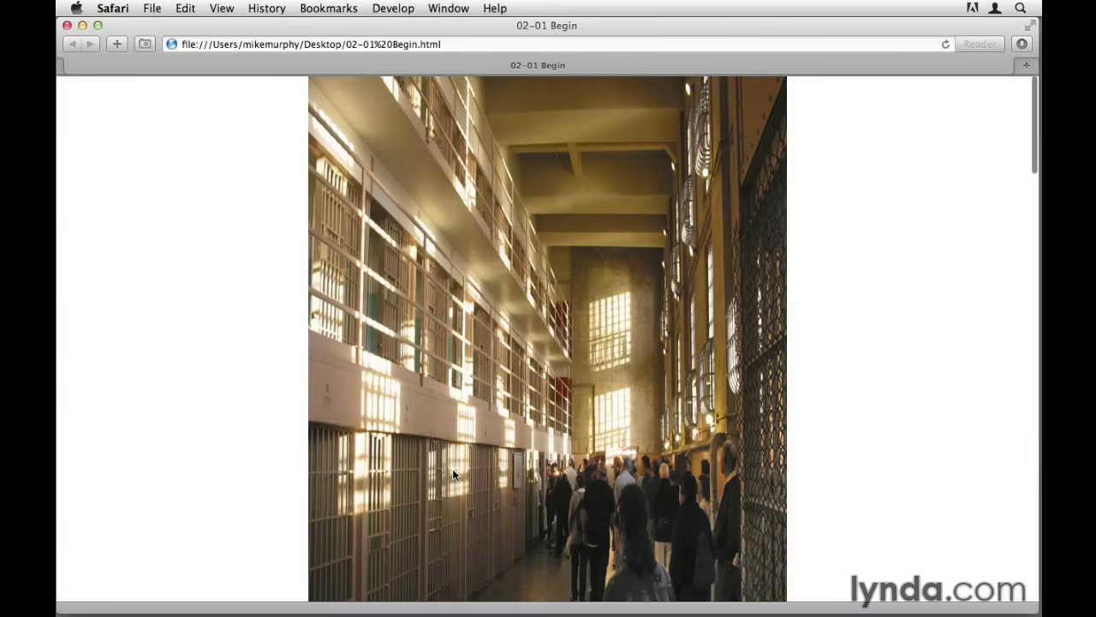
scroll(894, 408, "down", 5)
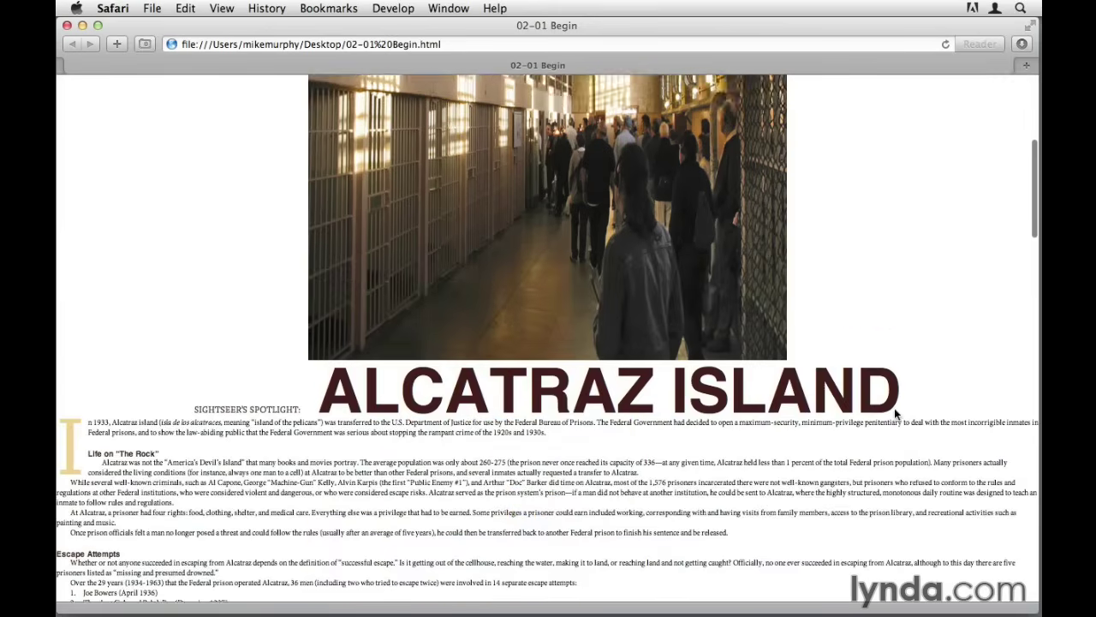
scroll(894, 408, "down", 3)
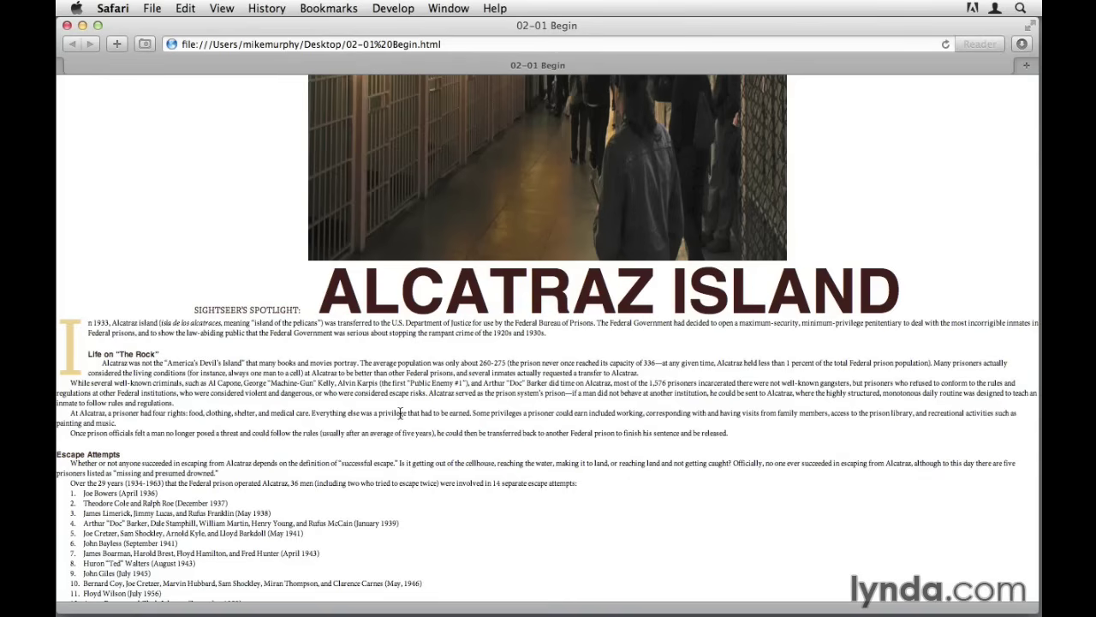
scroll(399, 412, "down", 5)
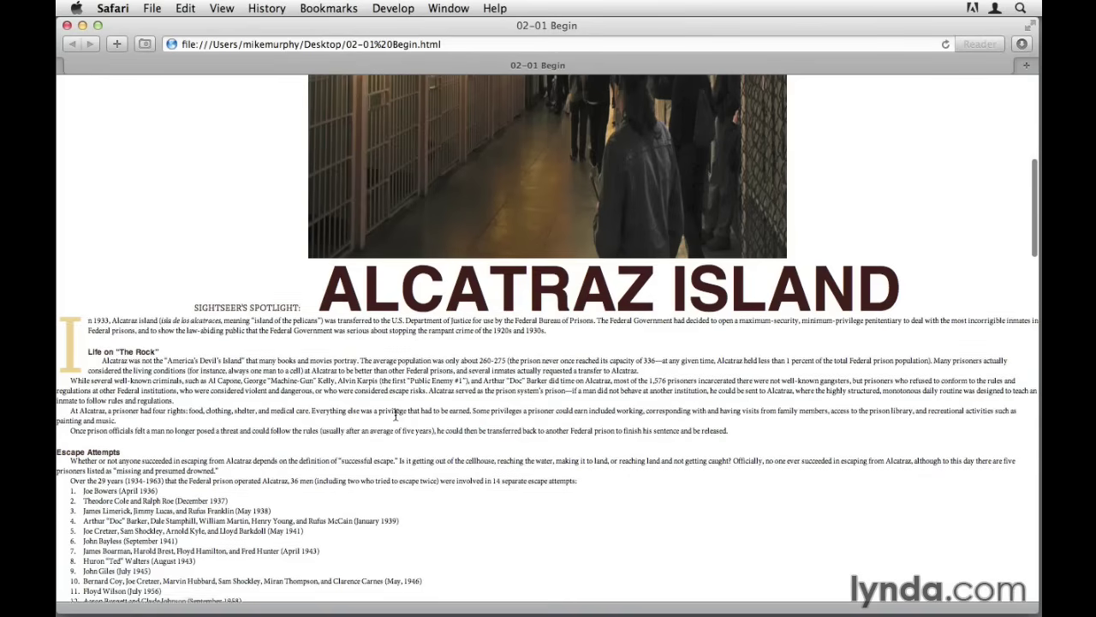
scroll(394, 419, "down", 2)
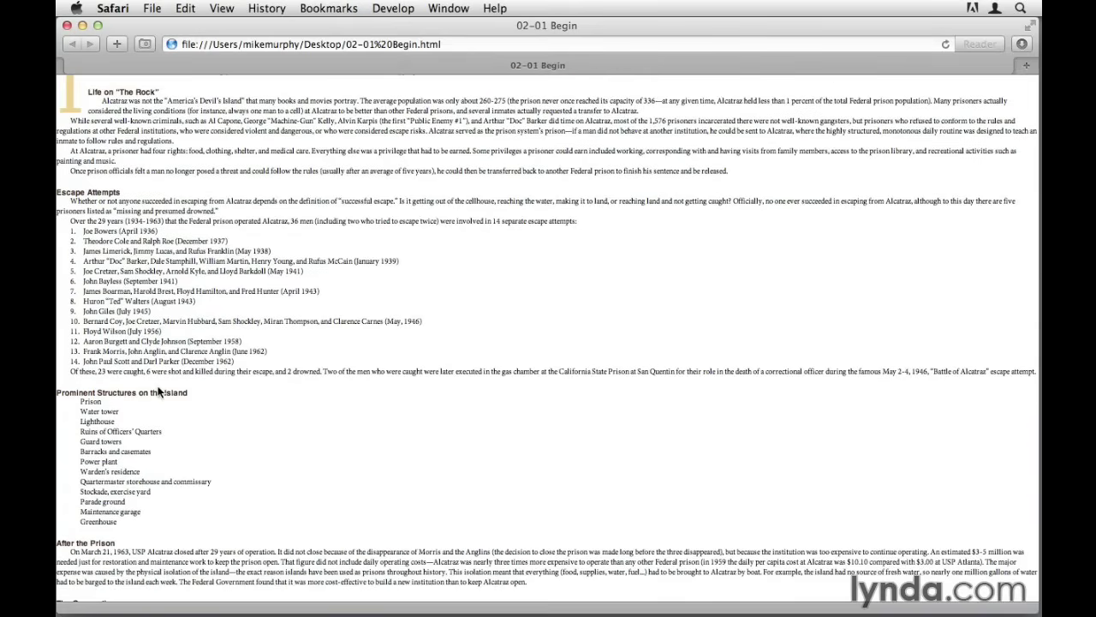
scroll(158, 392, "down", 2)
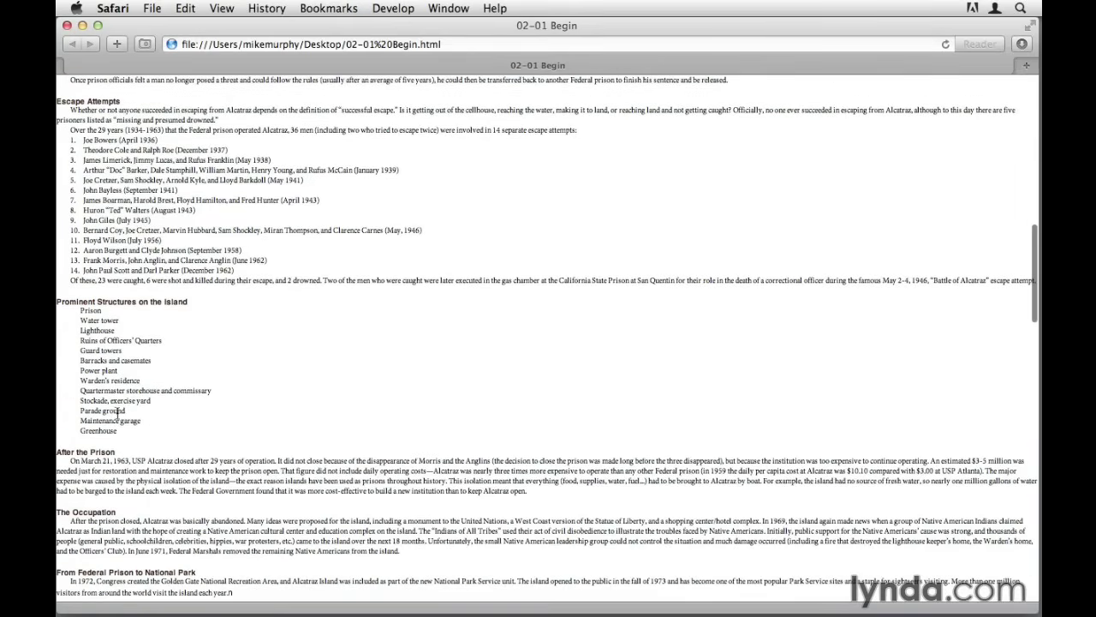
scroll(120, 429, "down", 2)
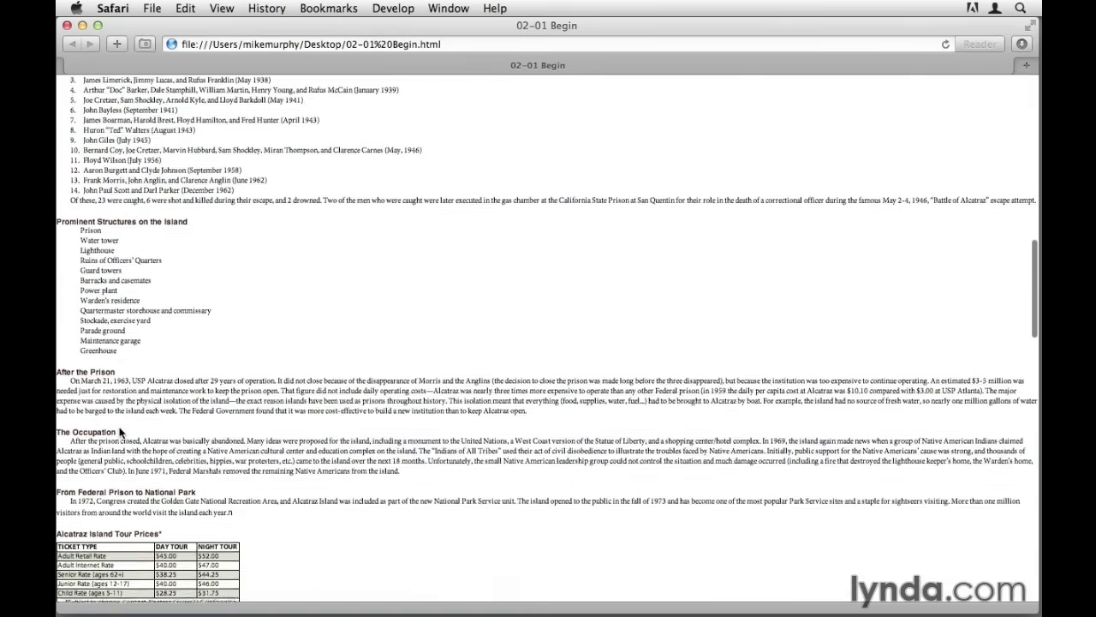
scroll(120, 433, "down", 4)
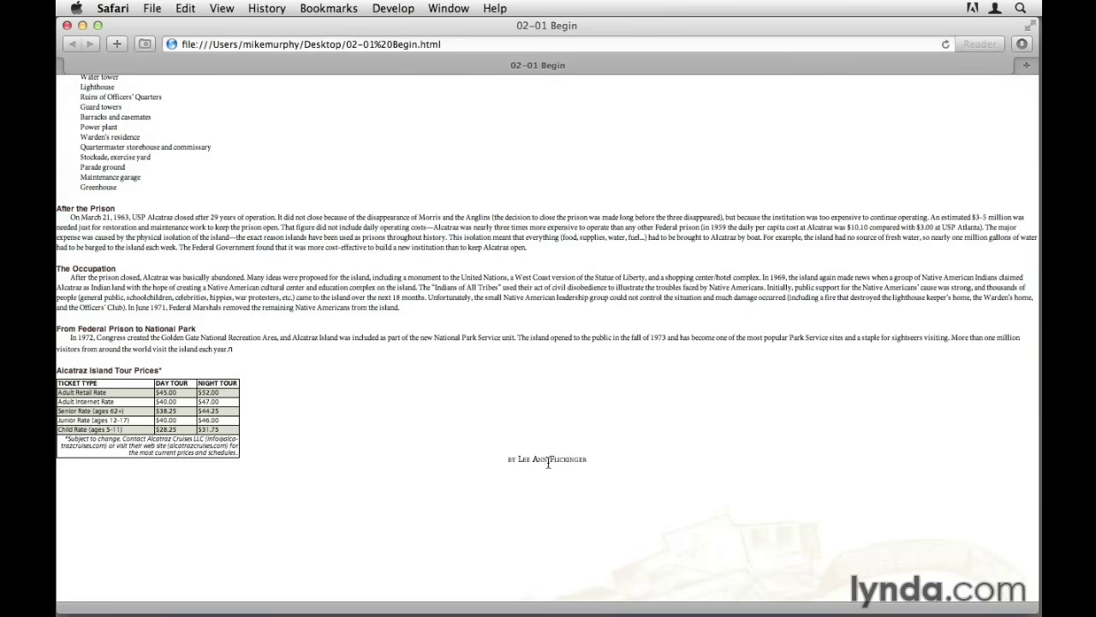
scroll(561, 466, "down", 1)
scroll(561, 465, "down", 5)
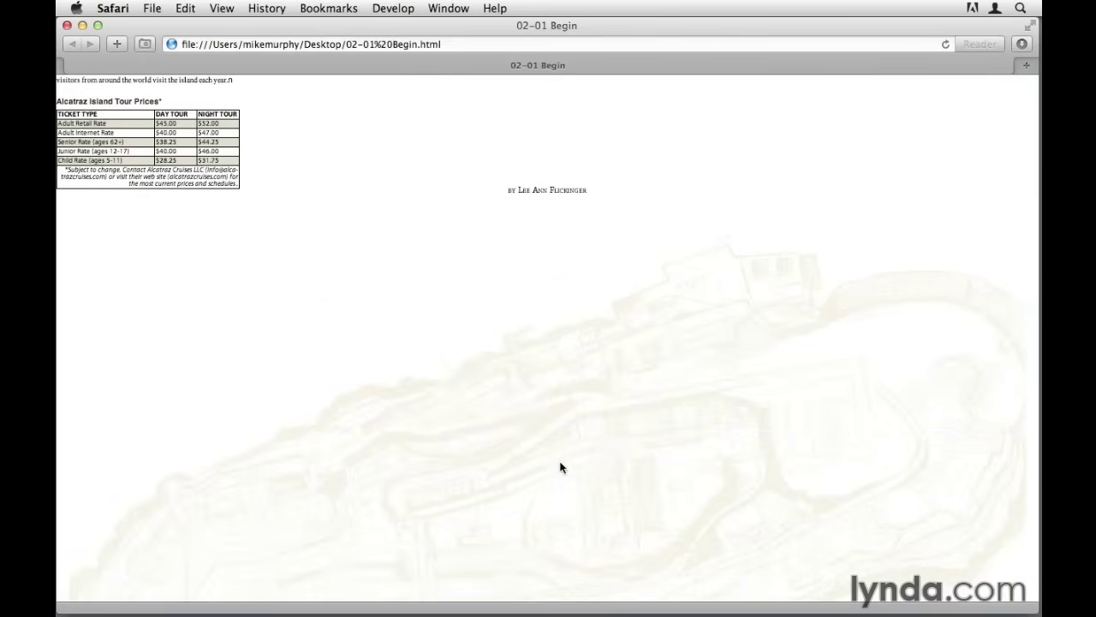
scroll(561, 466, "down", 10)
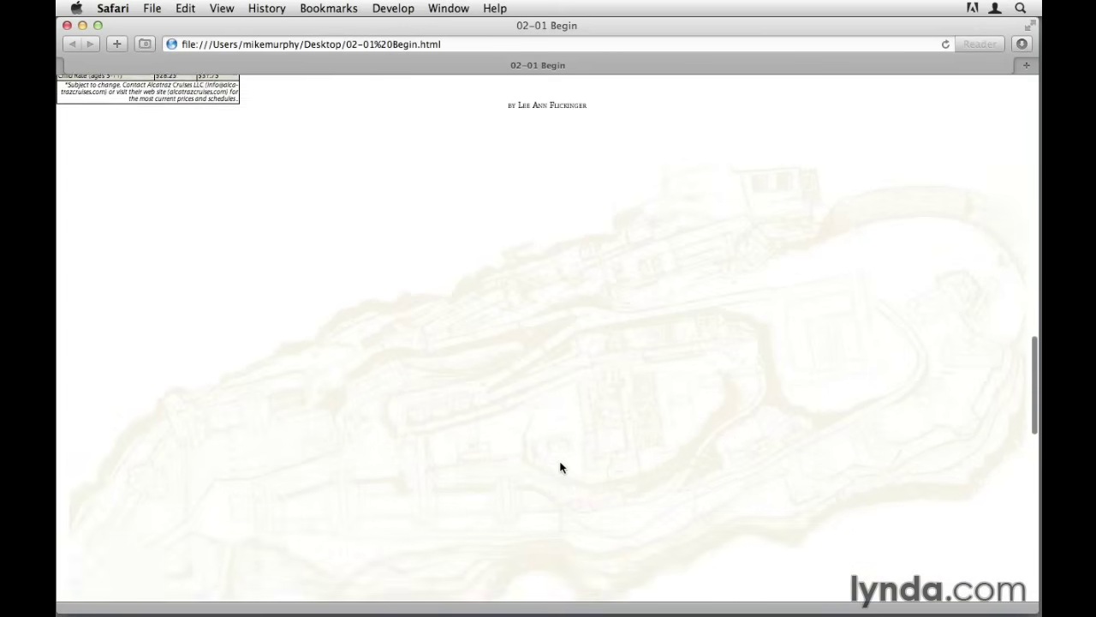
scroll(390, 437, "down", 4)
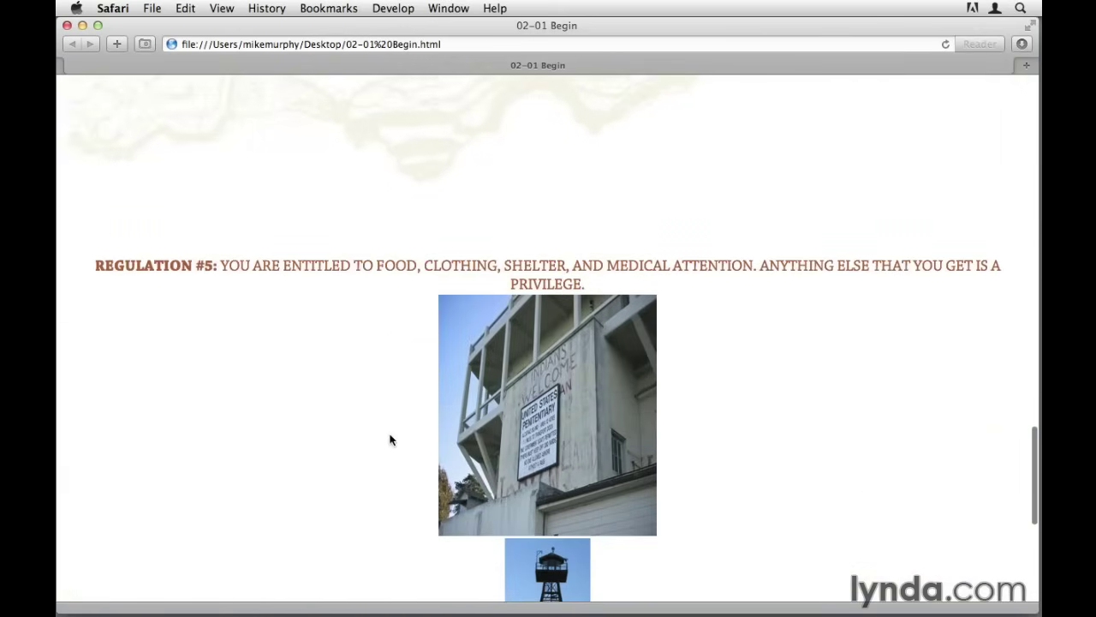
scroll(390, 440, "down", 4)
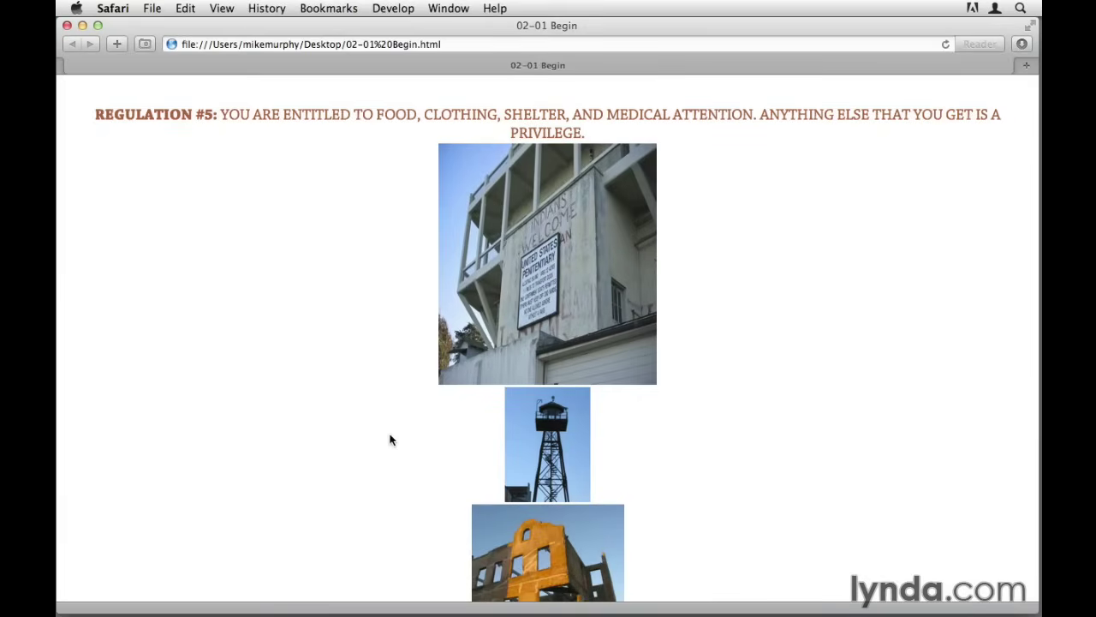
scroll(390, 440, "down", 7)
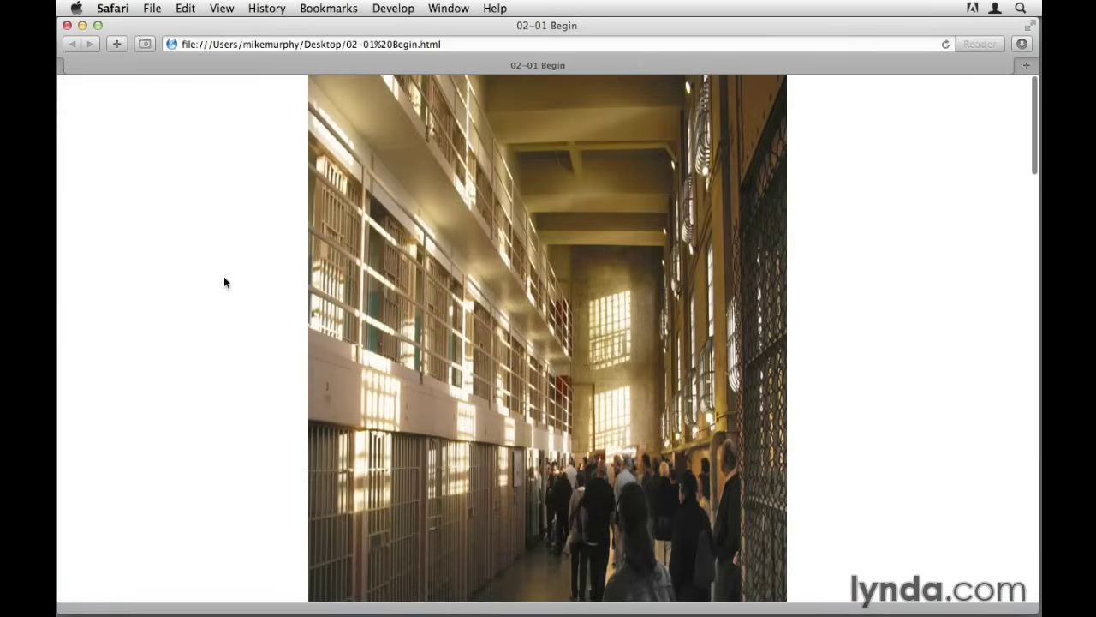
Scroll past the tour price table and background image to the stacked Alcatraz photos at the bottom
scroll(225, 283, "down", 10)
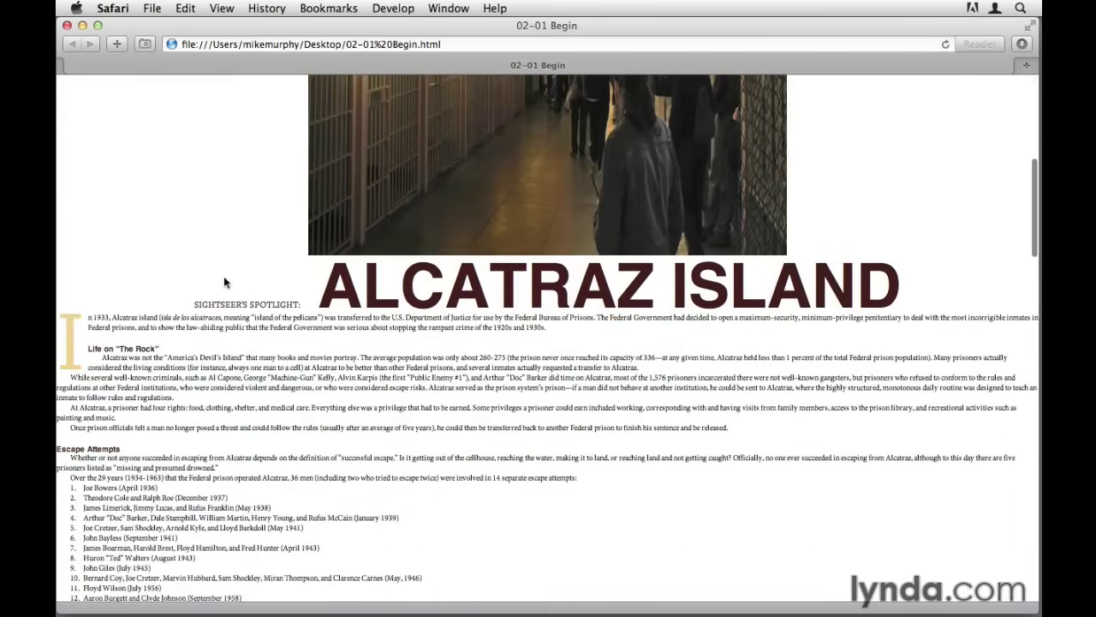
scroll(225, 283, "down", 7)
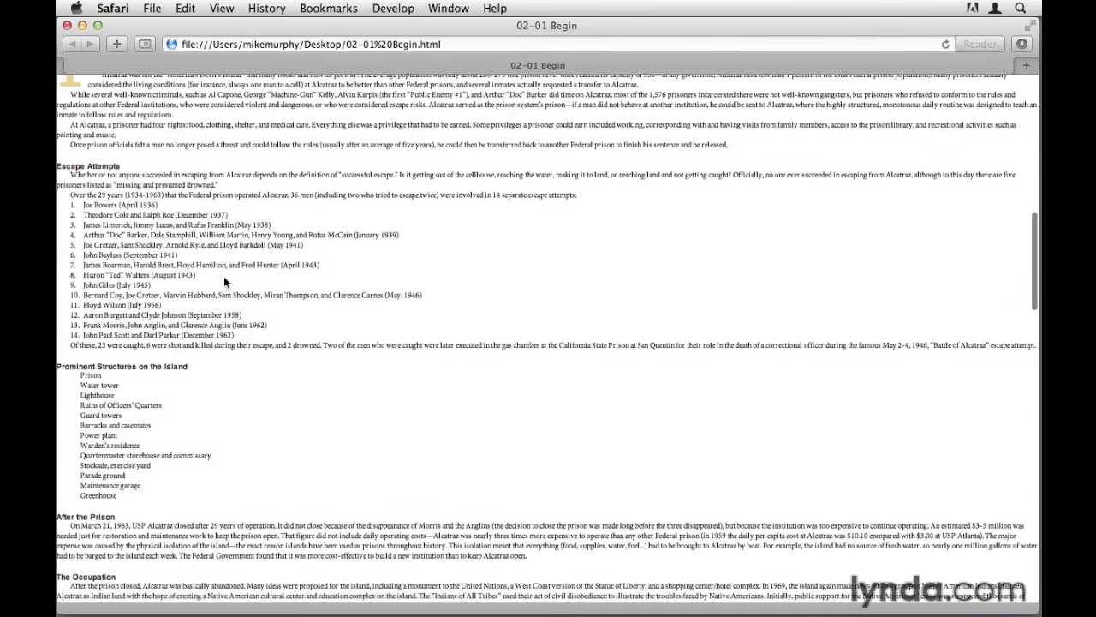
scroll(224, 276, "down", 4)
scroll(229, 378, "down", 2)
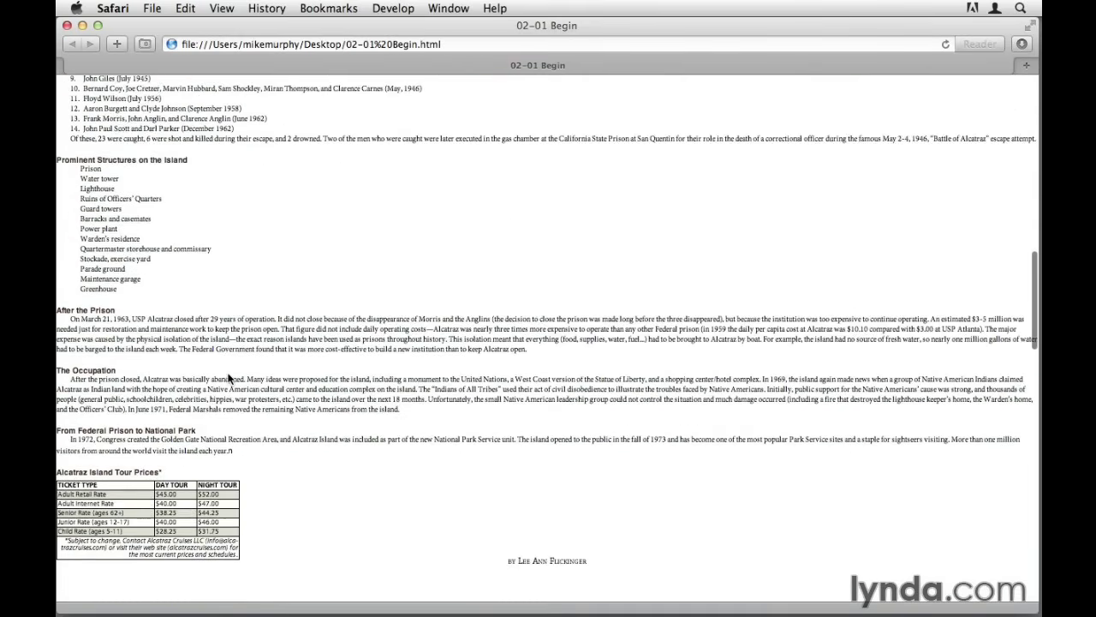
scroll(229, 378, "down", 4)
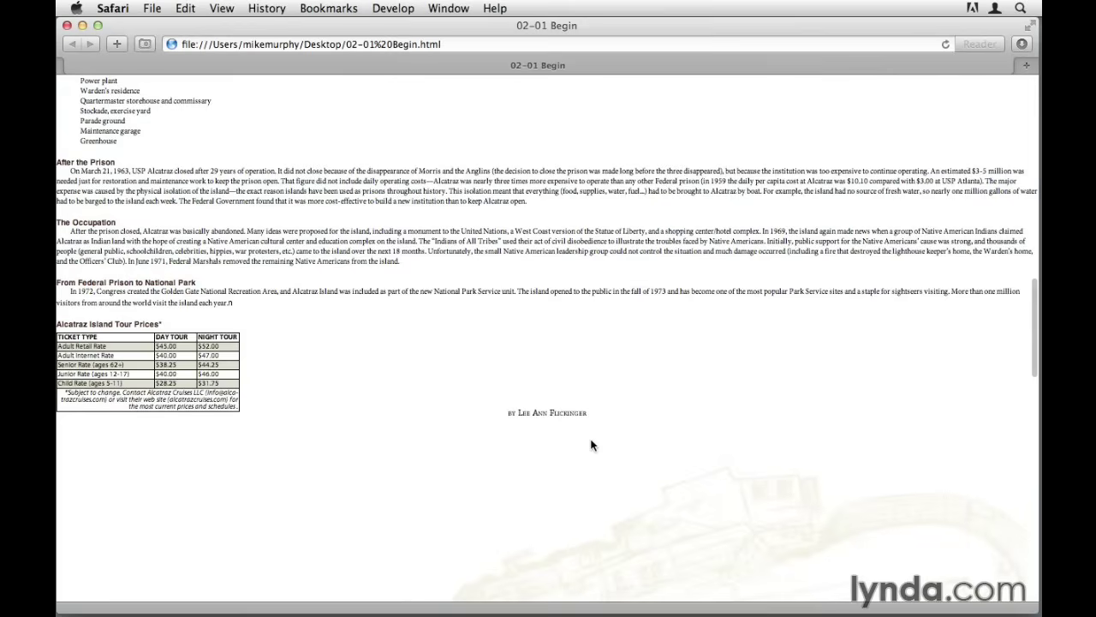
scroll(591, 445, "down", 6)
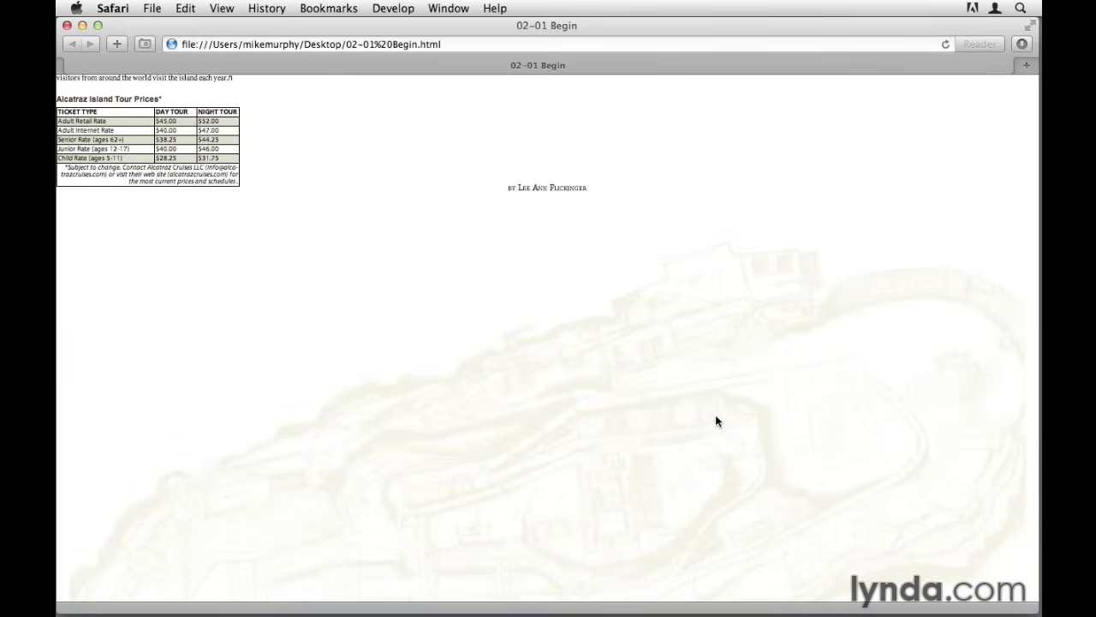
scroll(717, 419, "down", 8)
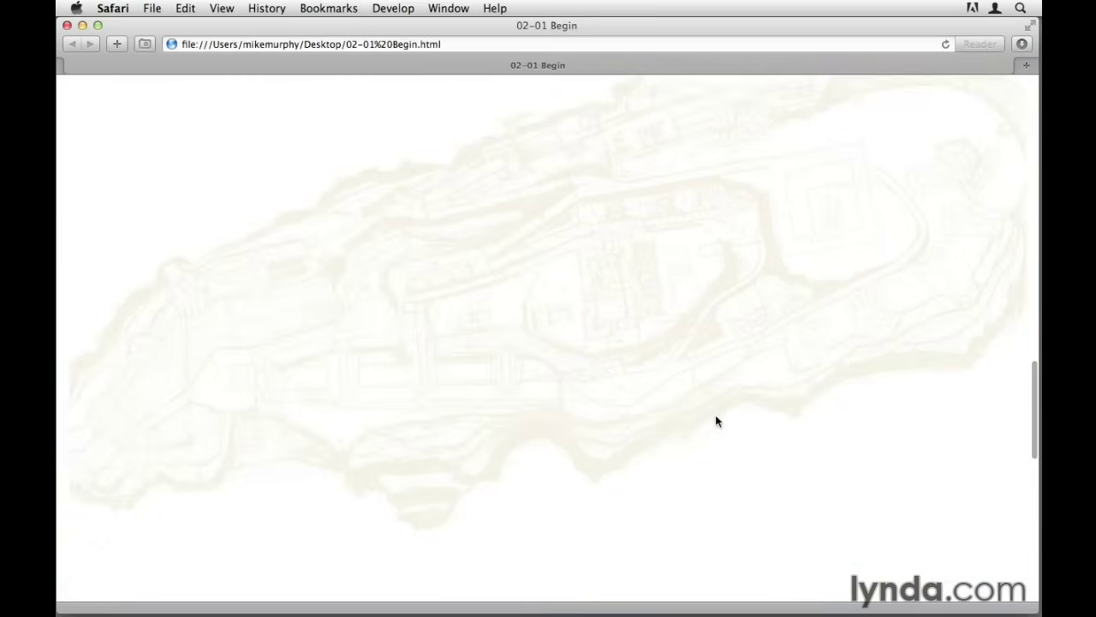
scroll(717, 420, "down", 8)
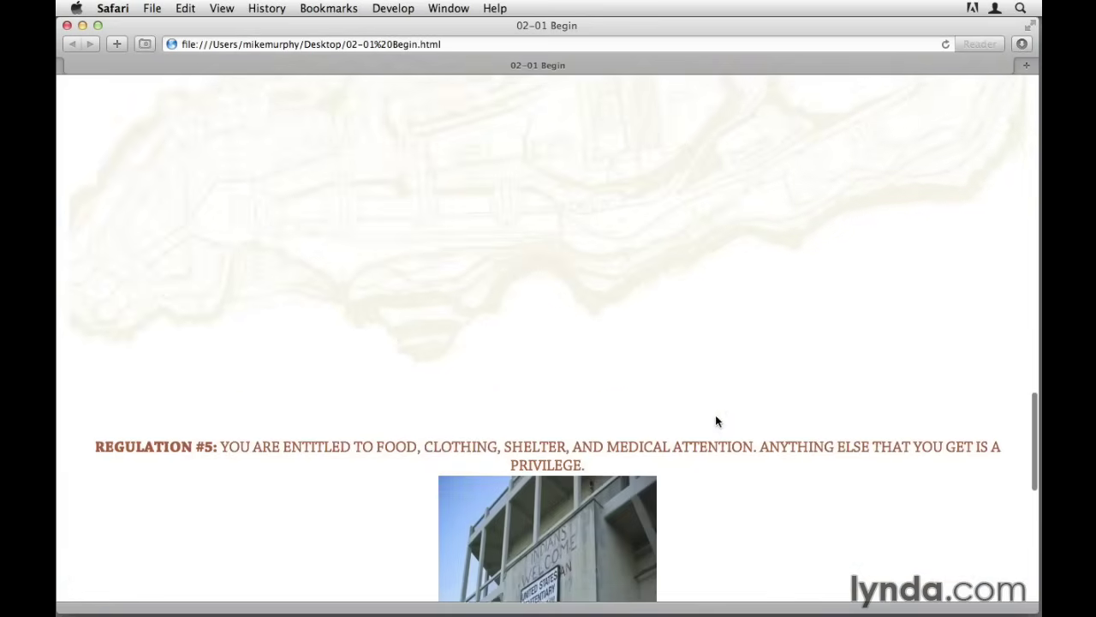
scroll(717, 421, "down", 5)
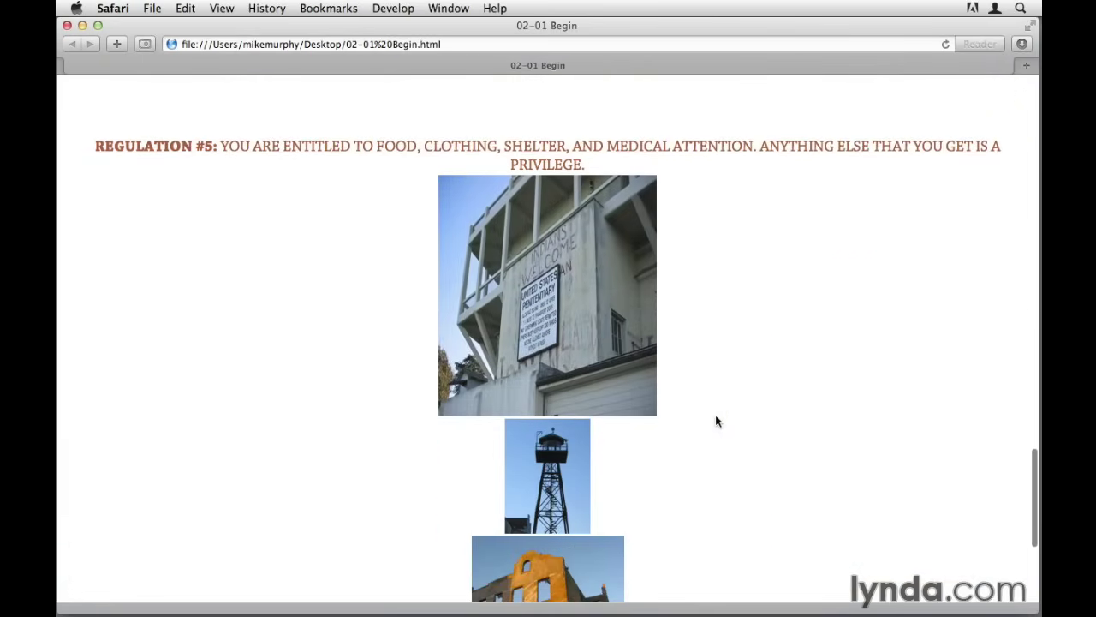
scroll(716, 421, "down", 8)
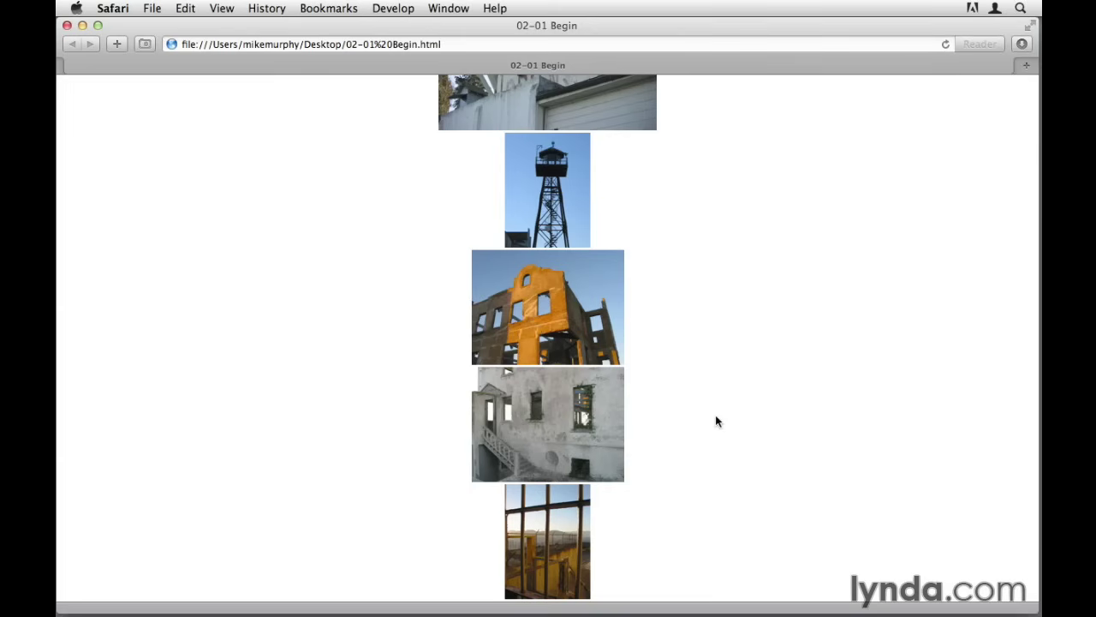
right_click(566, 314)
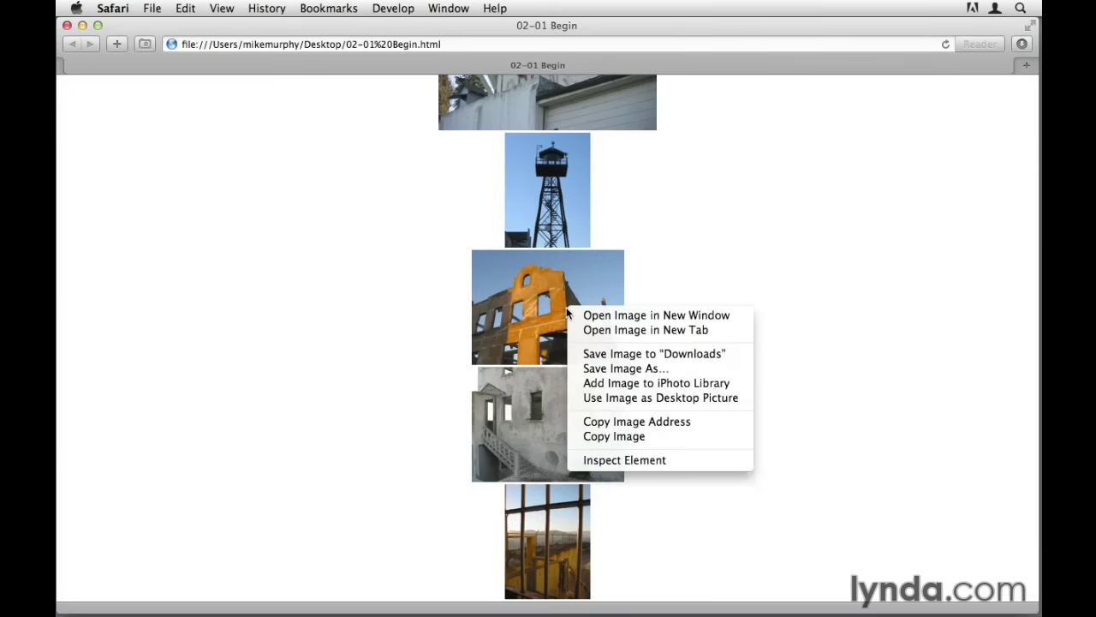
Open the orange ruined-building photo in a new window, view it at full size, then close it
left_click(614, 316)
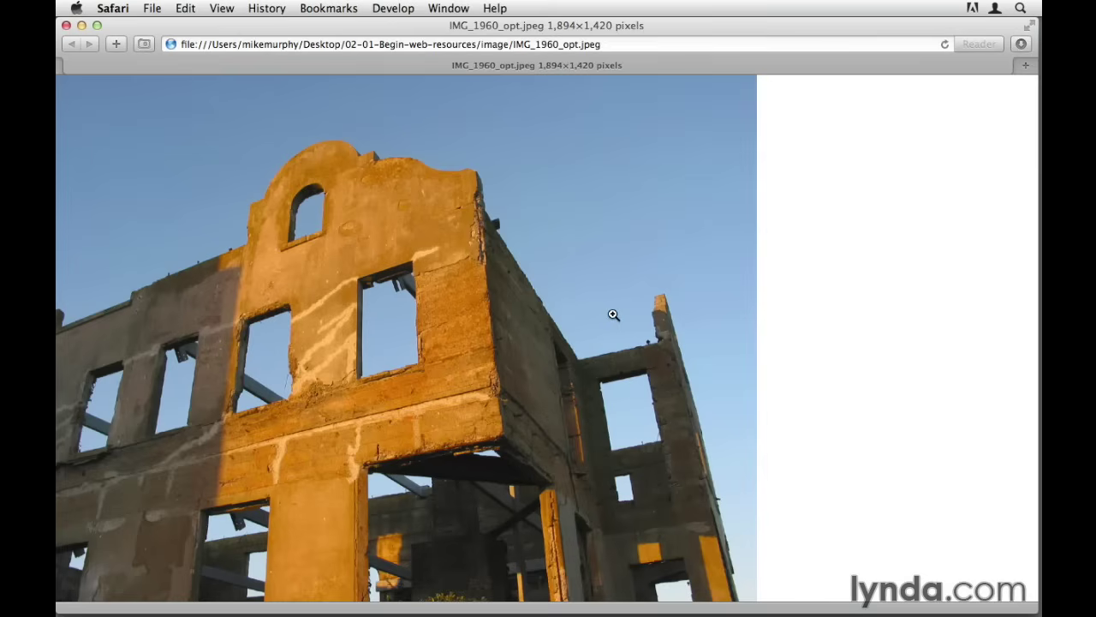
left_click(575, 318)
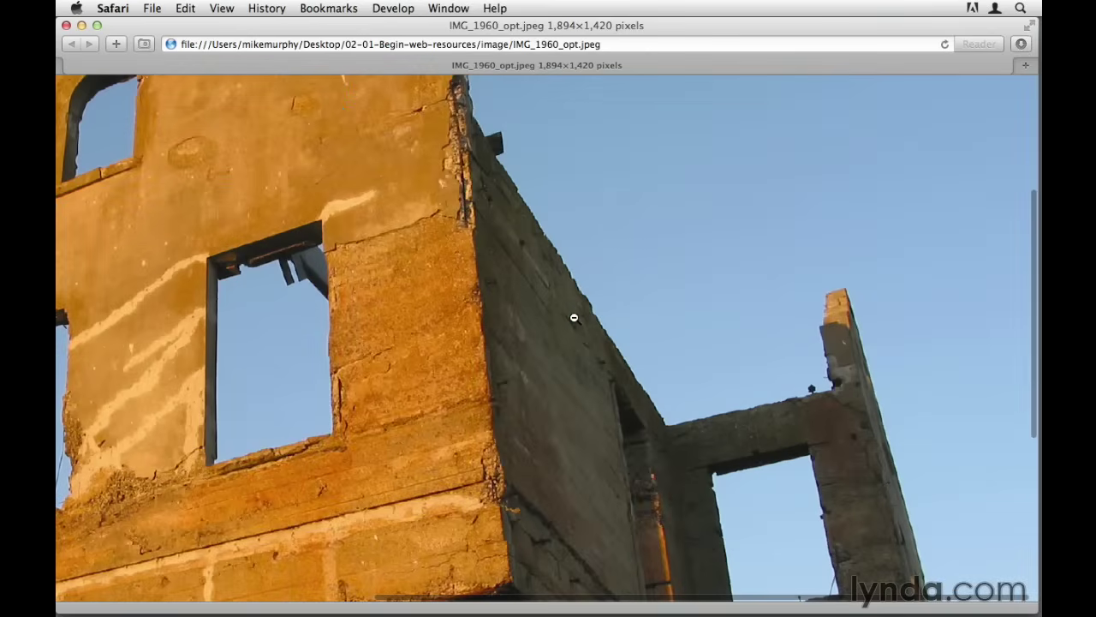
scroll(574, 317, "left", 10)
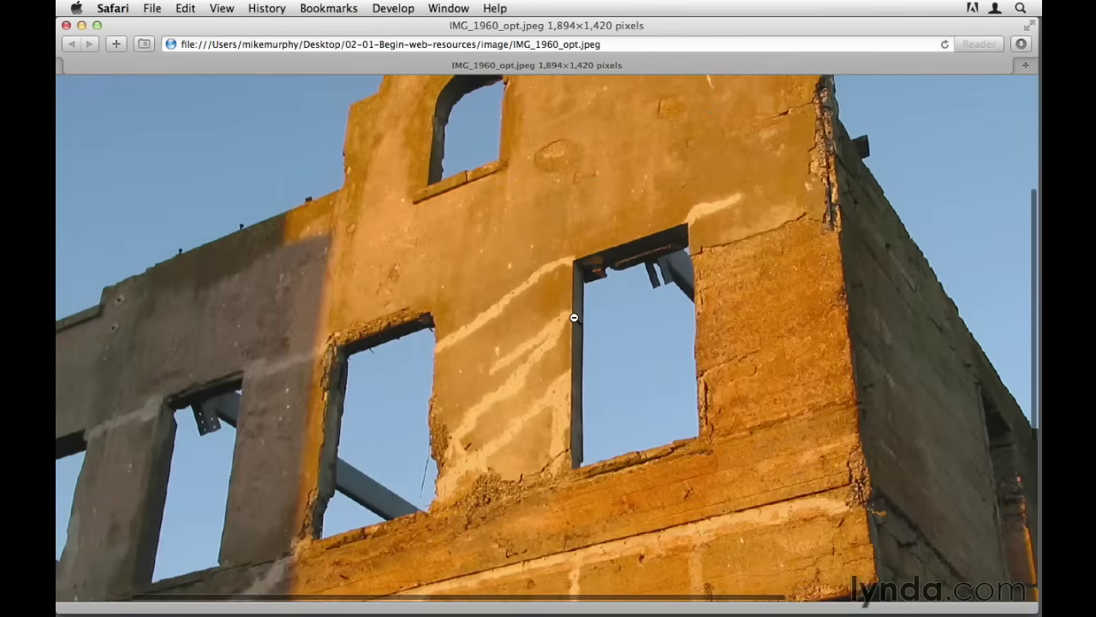
scroll(574, 318, "up", 10)
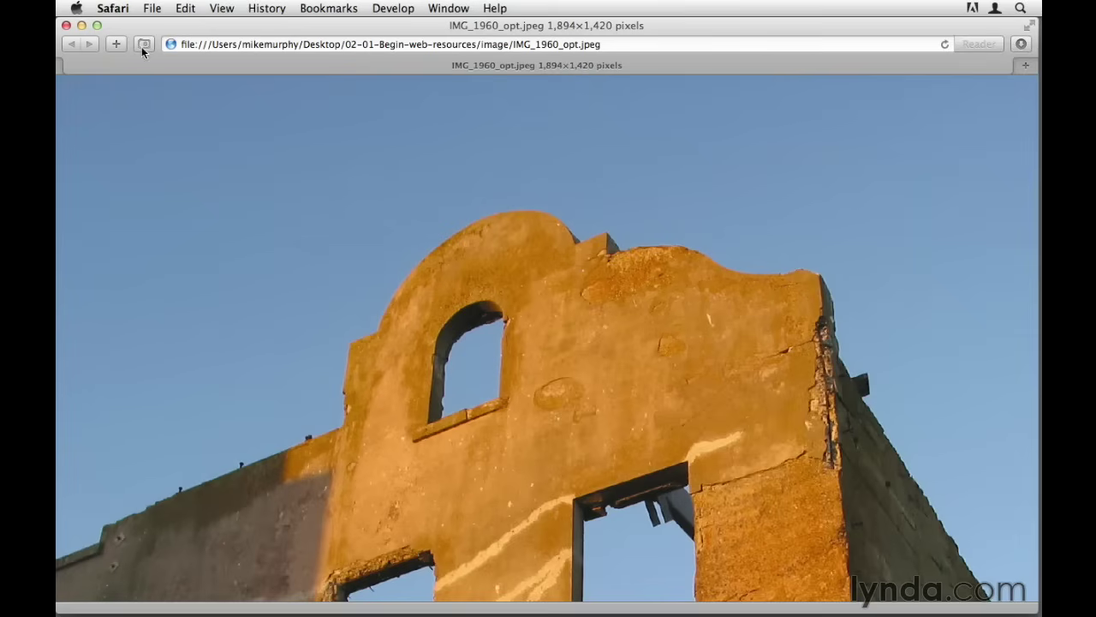
left_click(66, 25)
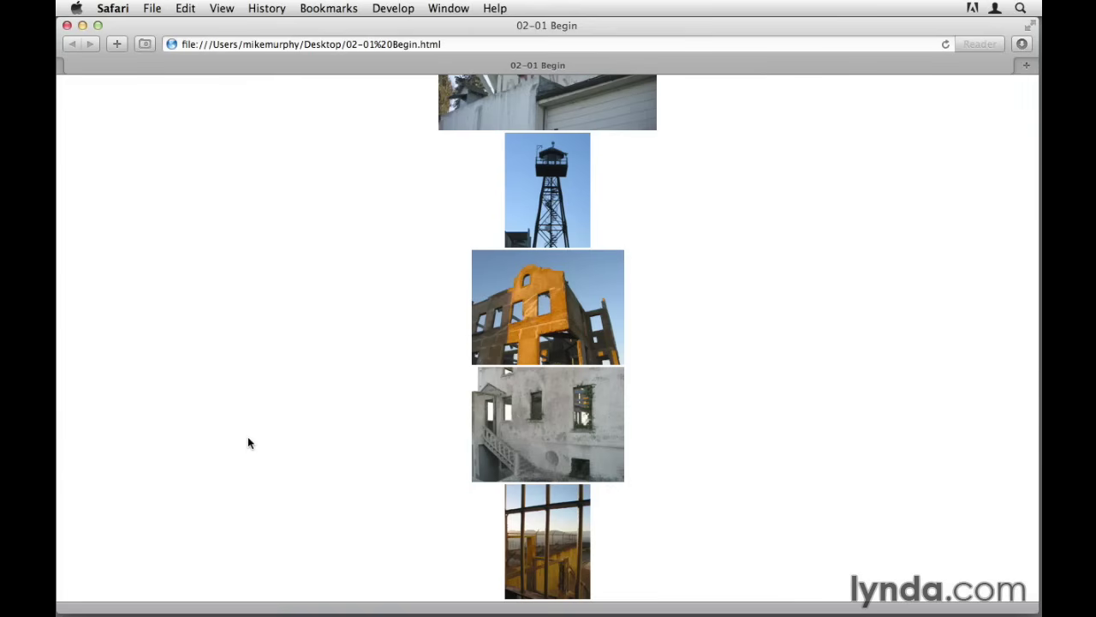
Switch from Safari back to the InDesign workspace with Control+Left Arrow
key("ctrl+Left")
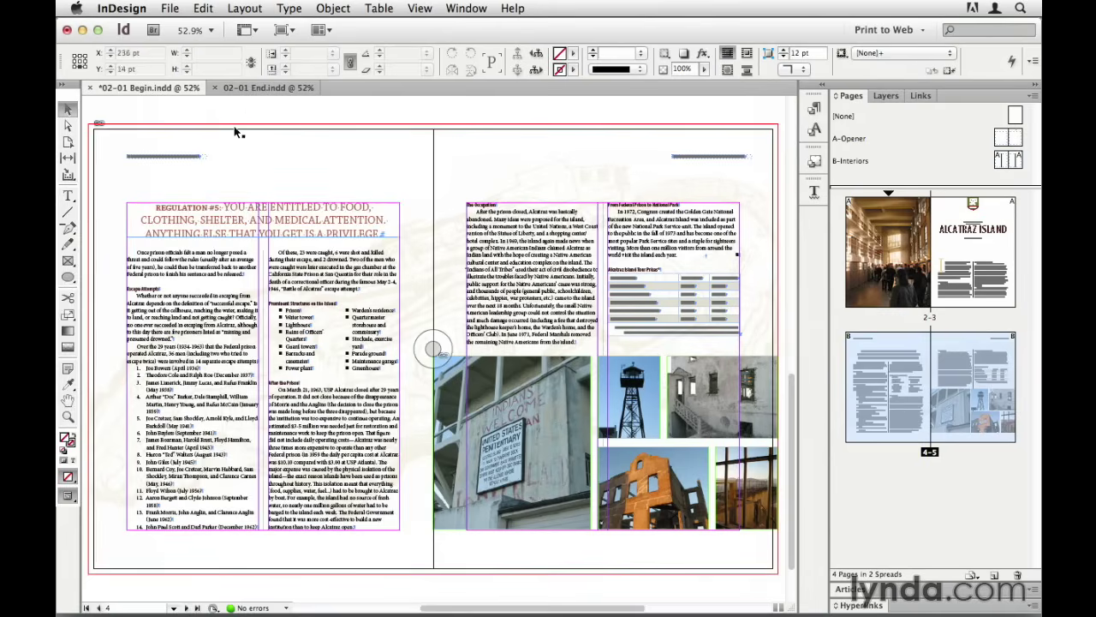
Switch to the 02-01 End document and look over its 4–5 spread, then the 2–3 opening spread
left_click(247, 88)
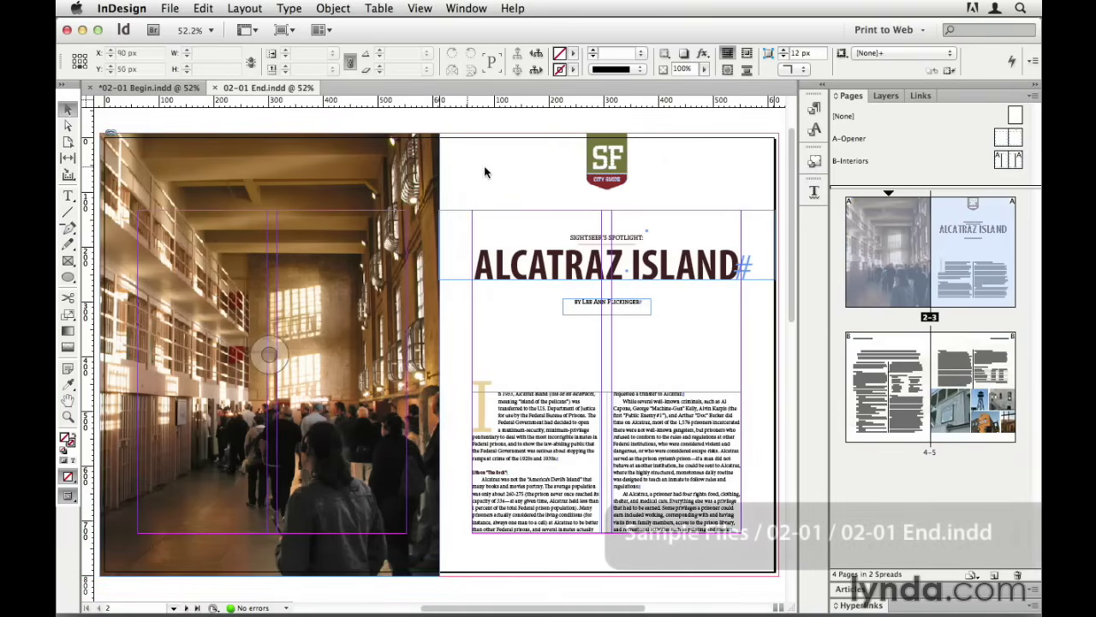
double_click(931, 453)
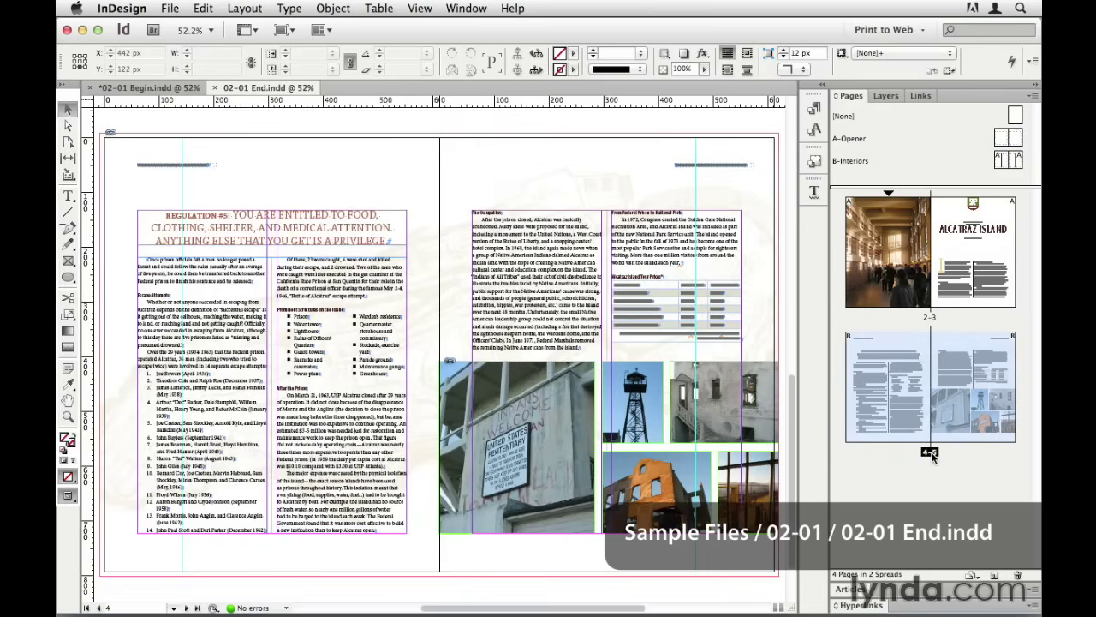
double_click(930, 318)
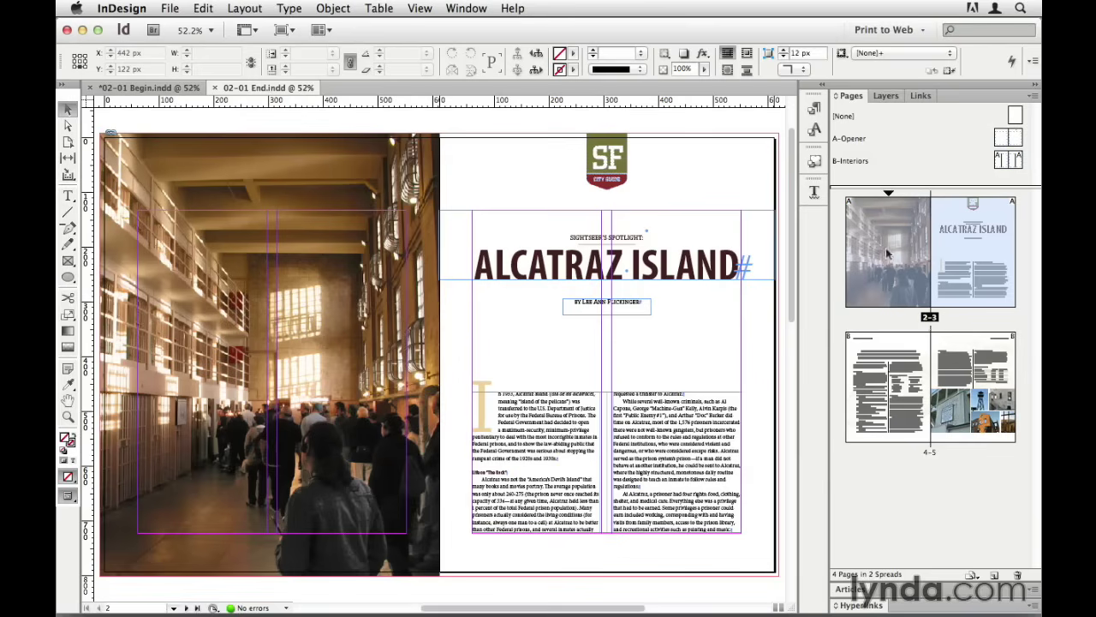
left_click(170, 9)
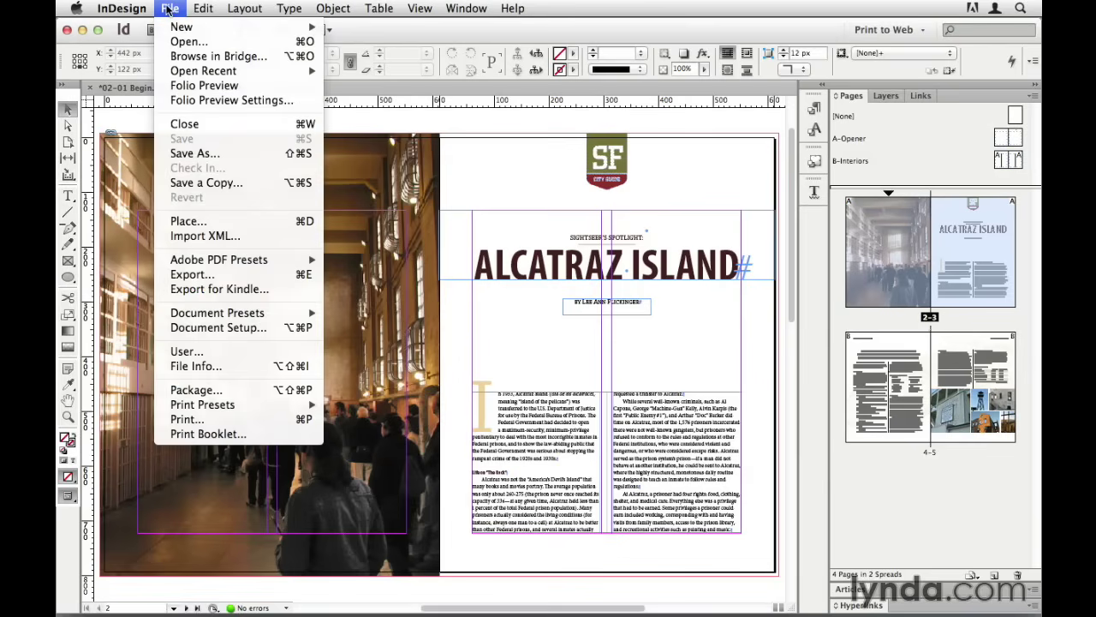
Export 02-01 End.html to the Desktop, reviewing the Image and Advanced HTML export options before confirming
left_click(218, 275)
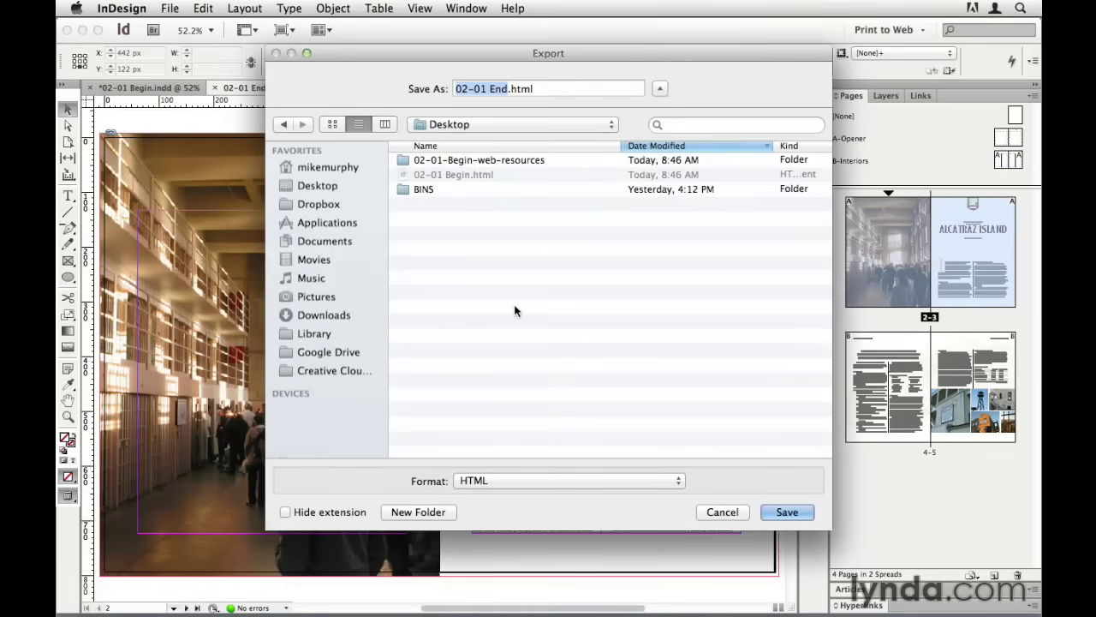
left_click(781, 511)
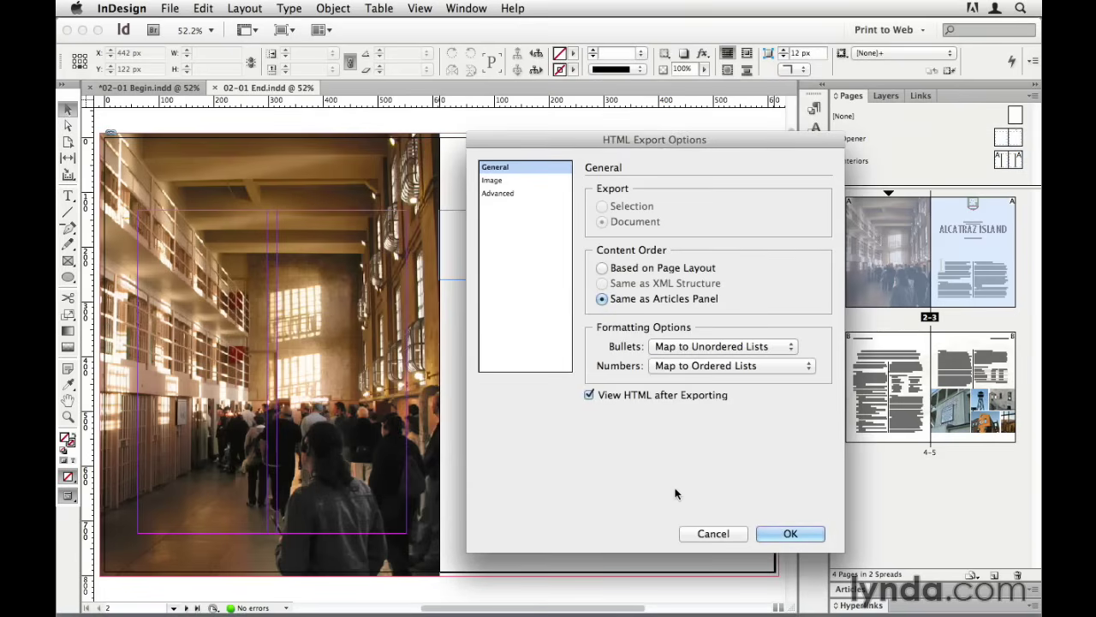
left_click(492, 179)
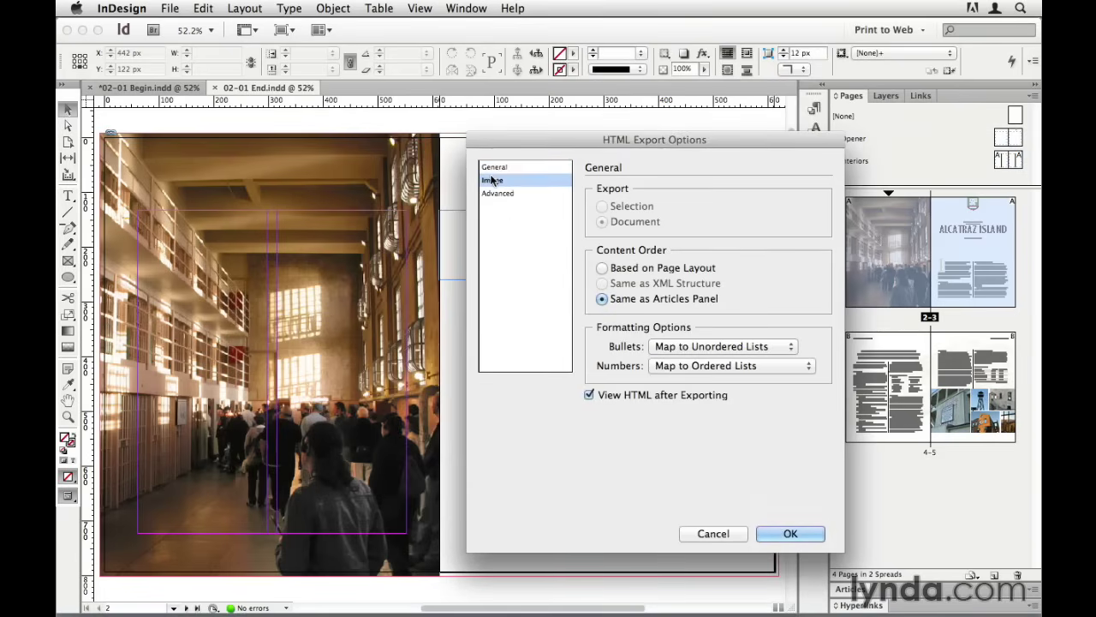
left_click(501, 193)
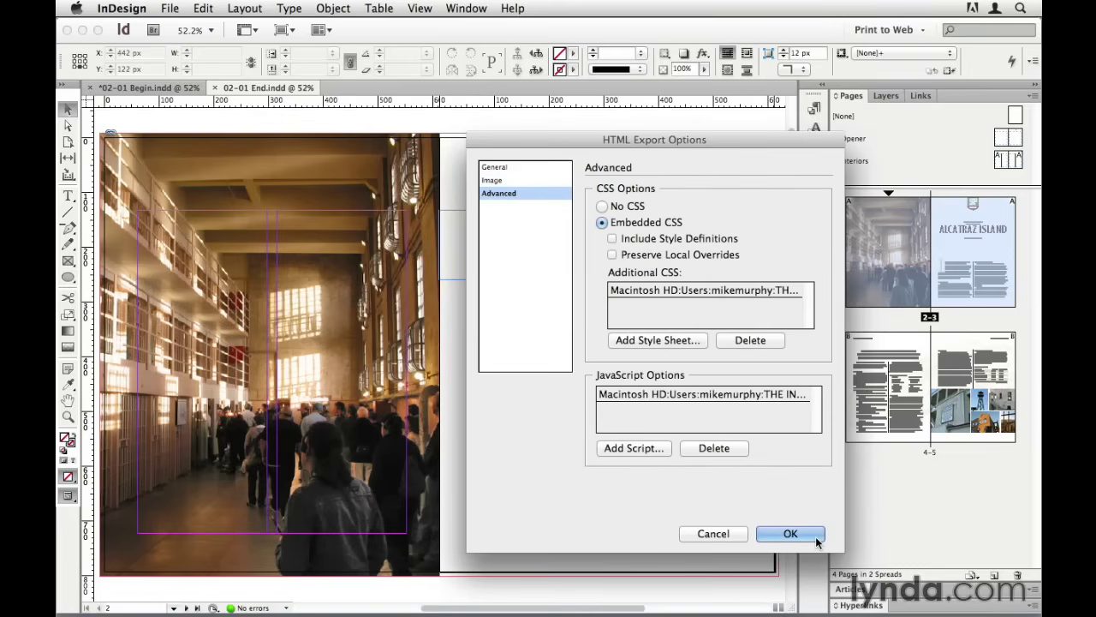
left_click(789, 533)
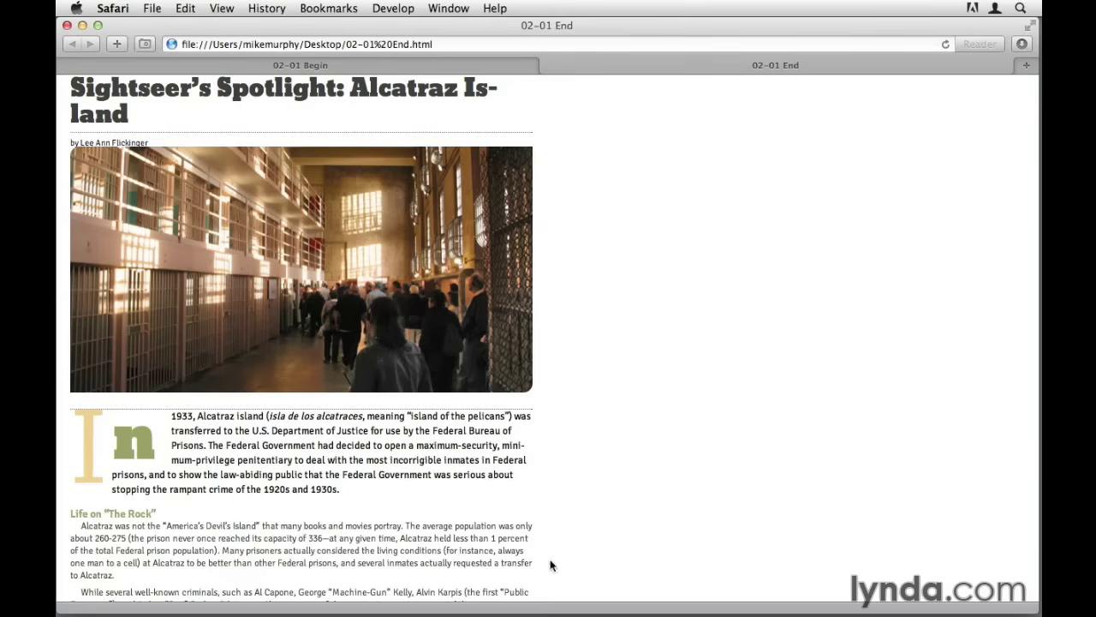
Look over the styled 02-01 End page and show the folder path of its file
left_click(555, 26, "super")
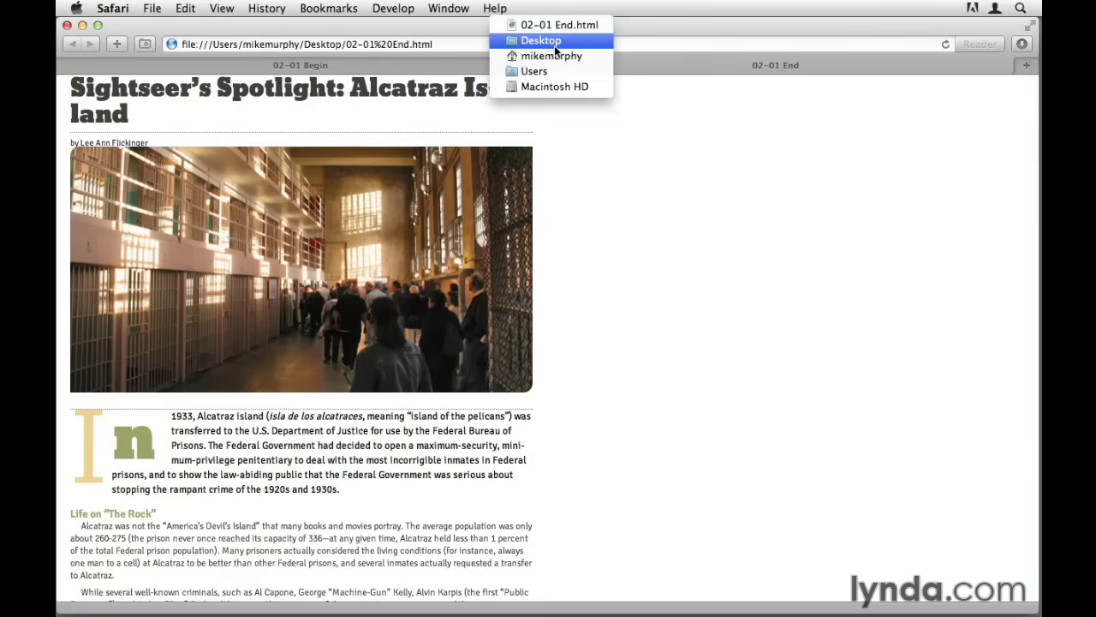
In the Desktop folder, expand 02-01-End-web-resources > css, remove 02-01 End.css and keep sf_article.css
left_click(554, 48)
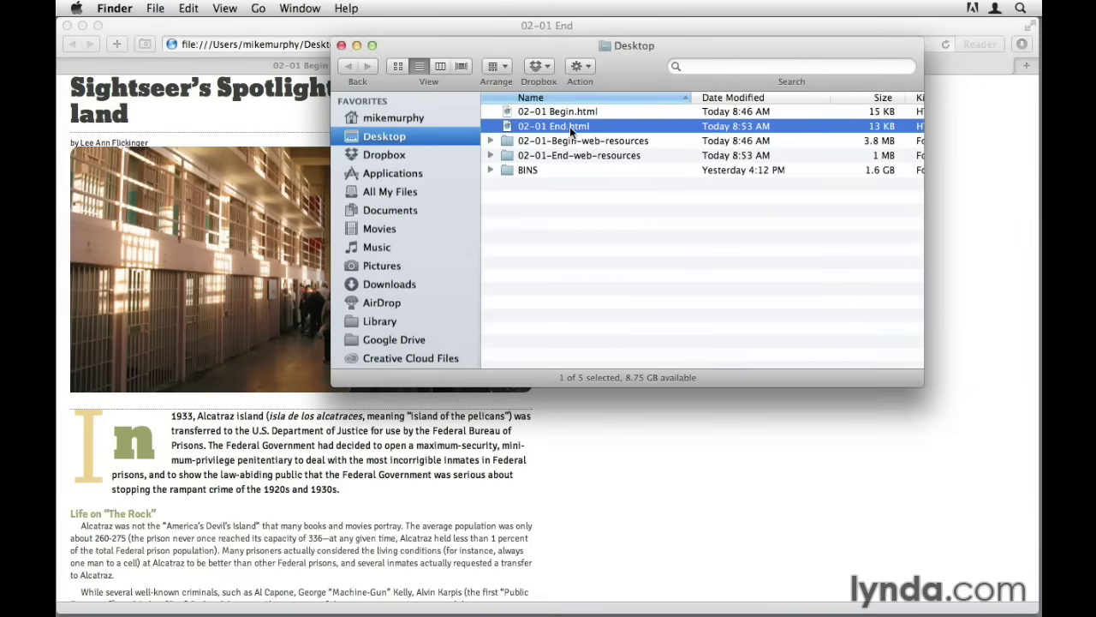
left_click(561, 156)
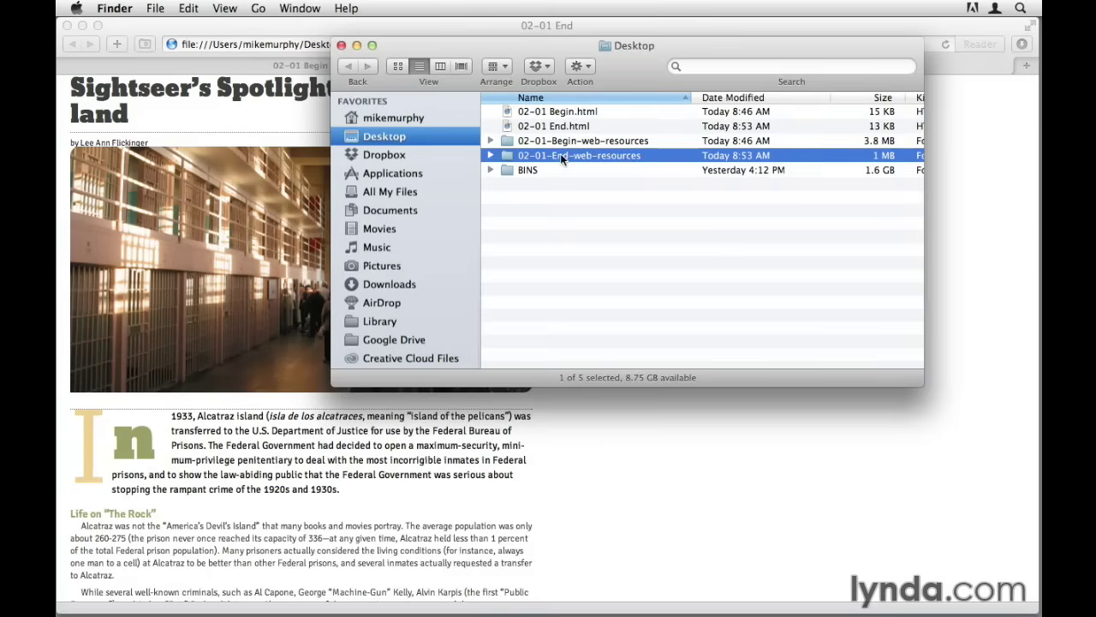
left_click(489, 155)
left_click(506, 170)
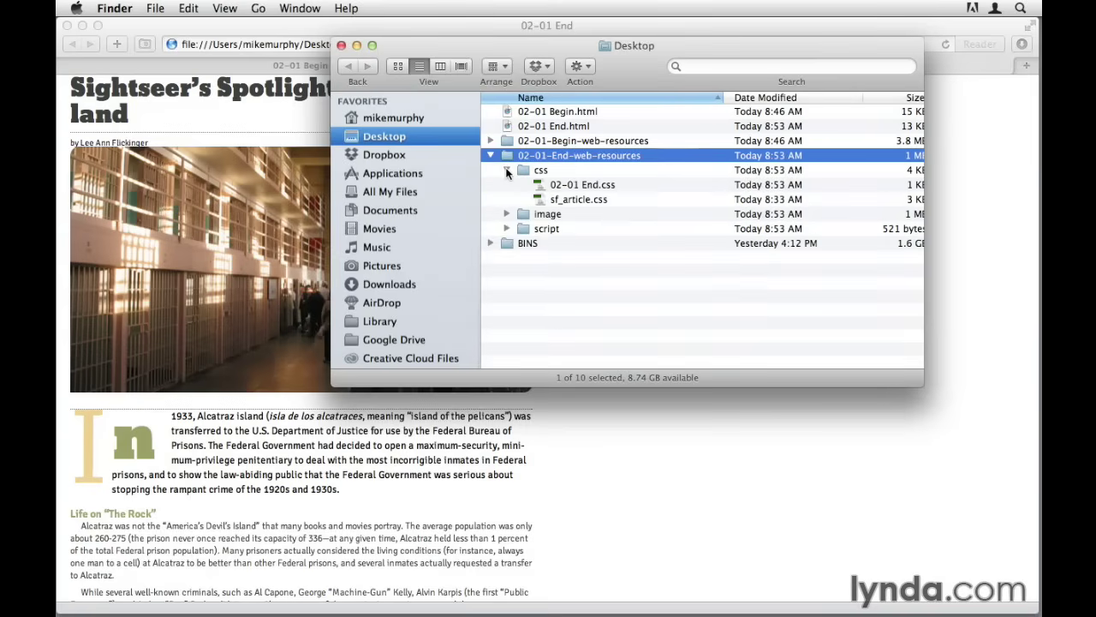
left_click(567, 187)
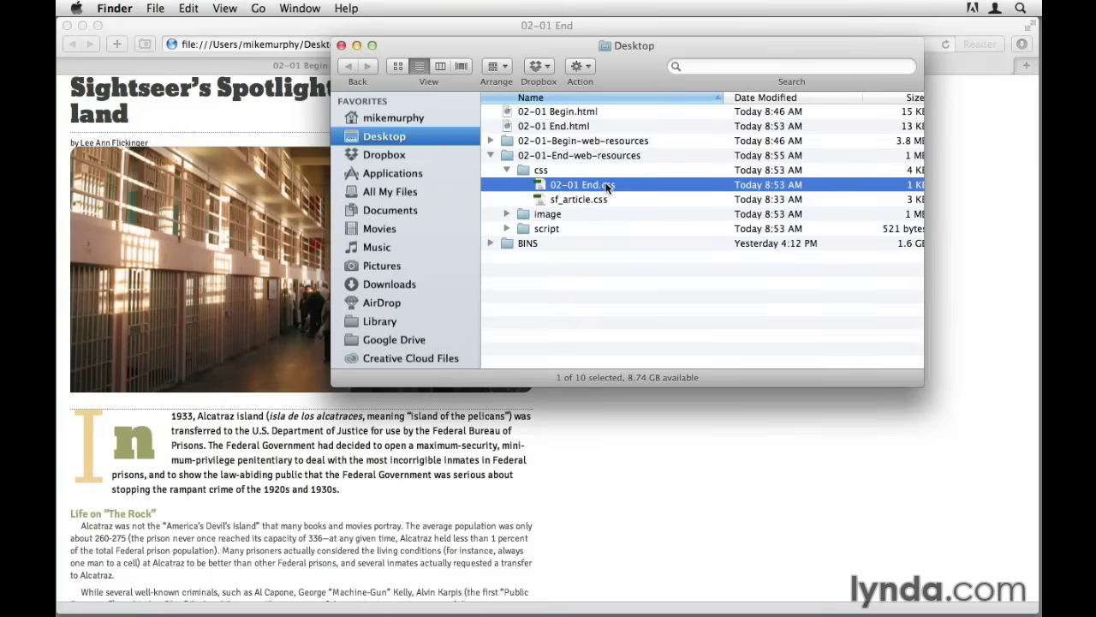
left_click(579, 200)
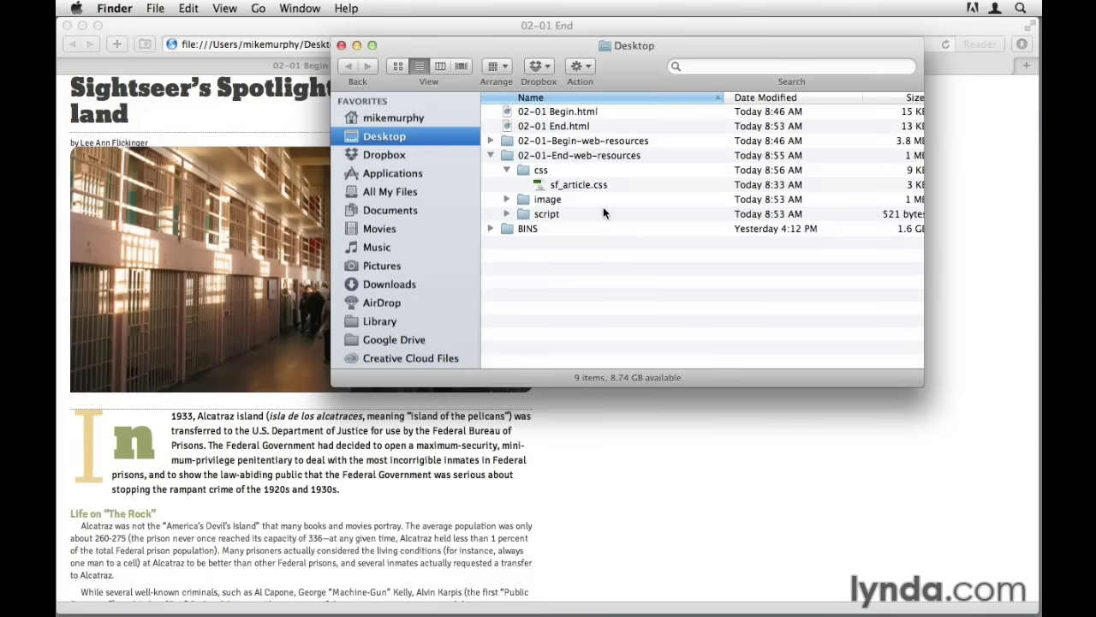
left_click(579, 455)
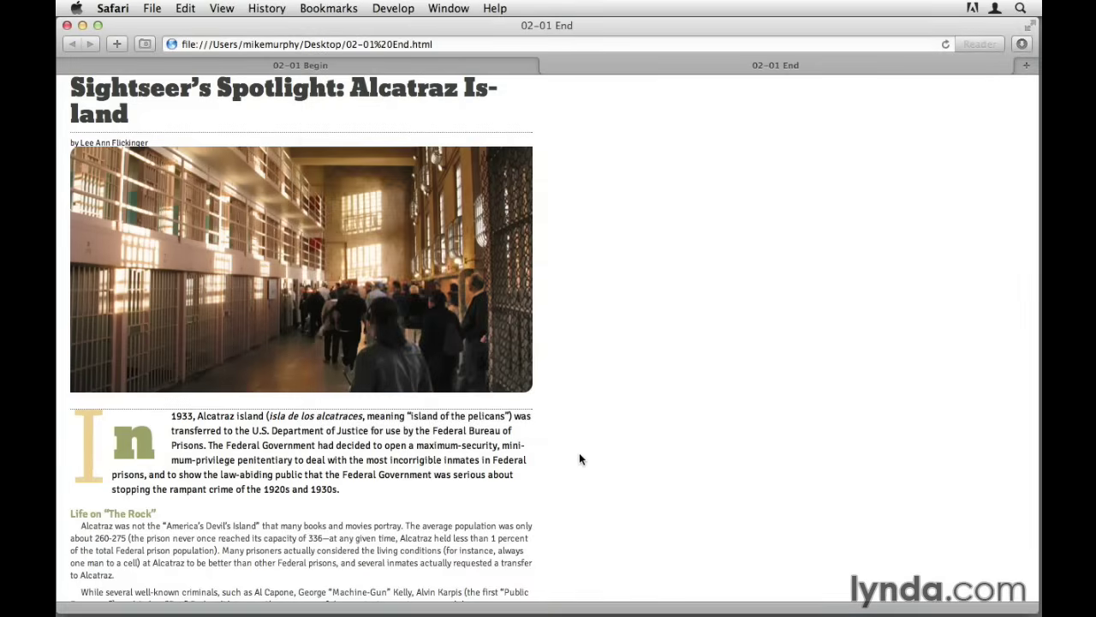
Reload 02-01 End.html in Safari to render the Alcatraz article with the custom CSS
left_click(945, 45)
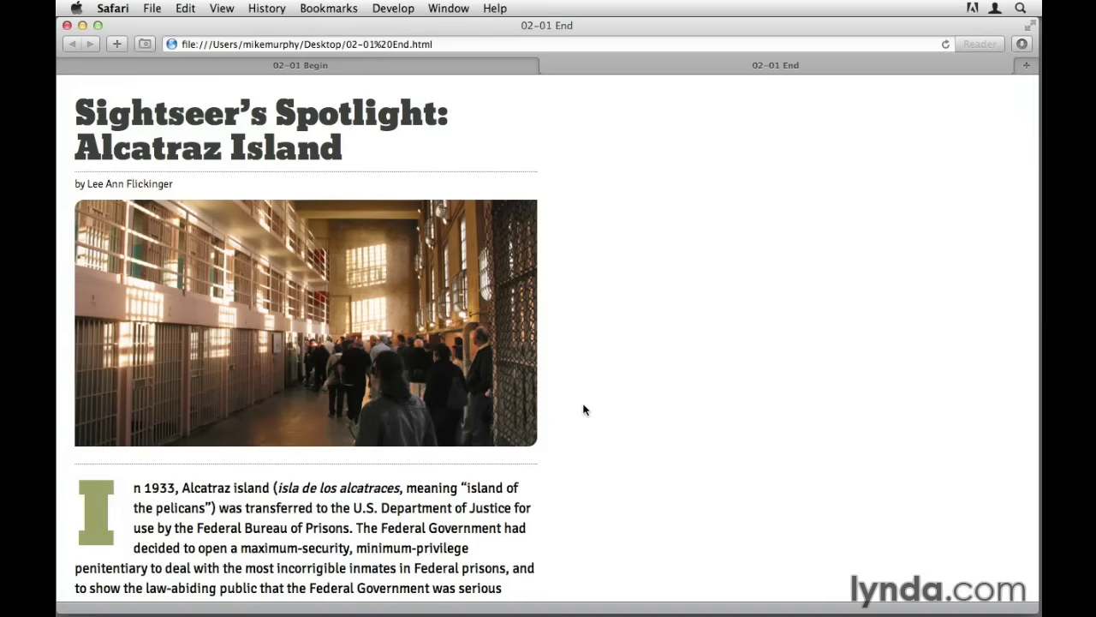
Scroll past Life on The Rock and Escape Attempts to the list of 14 escape attempts
scroll(584, 410, "down", 10)
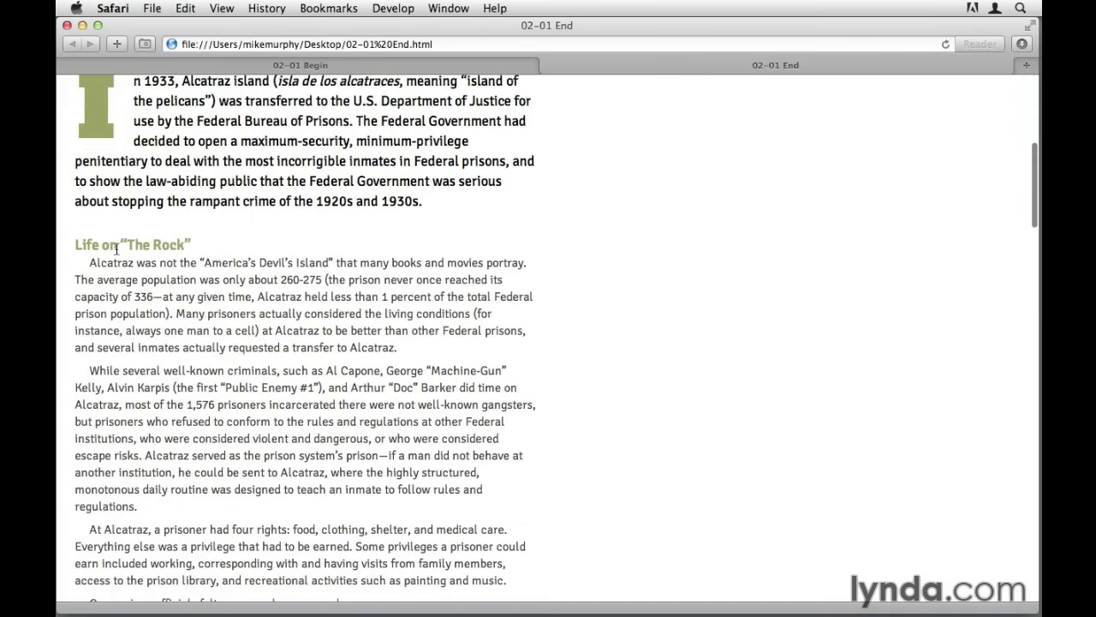
scroll(589, 343, "down", 4)
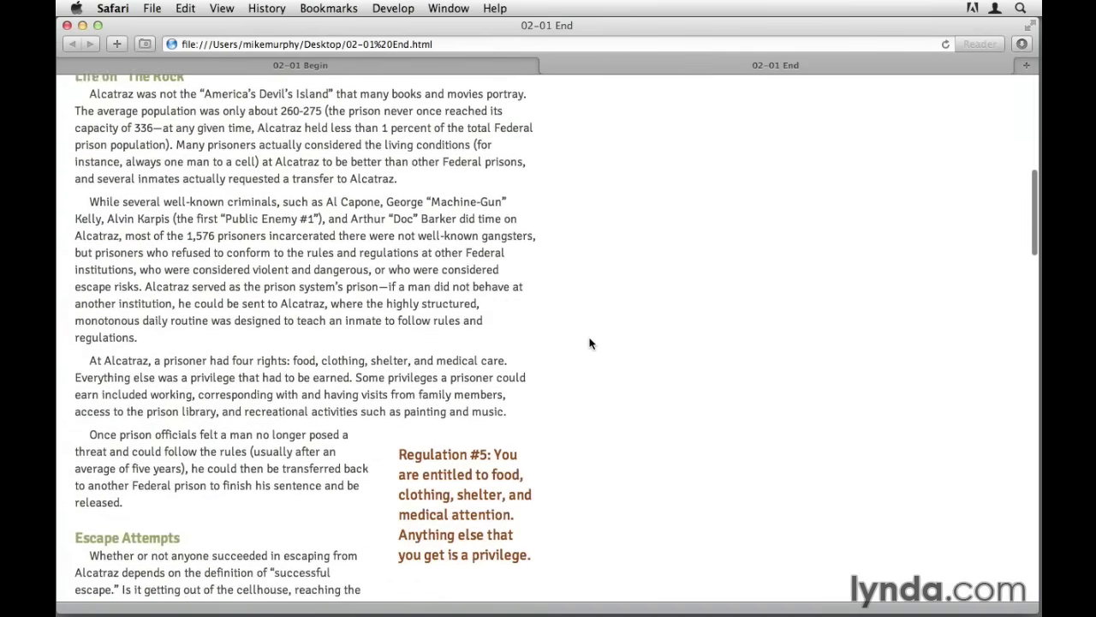
scroll(589, 342, "down", 5)
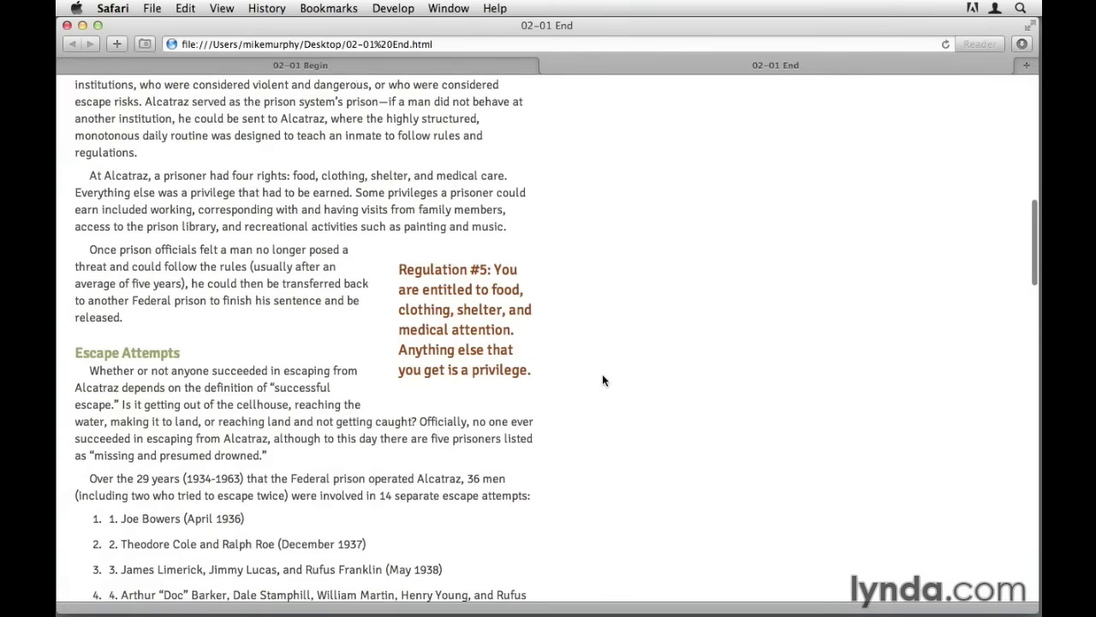
scroll(602, 375, "down", 7)
scroll(602, 380, "down", 1)
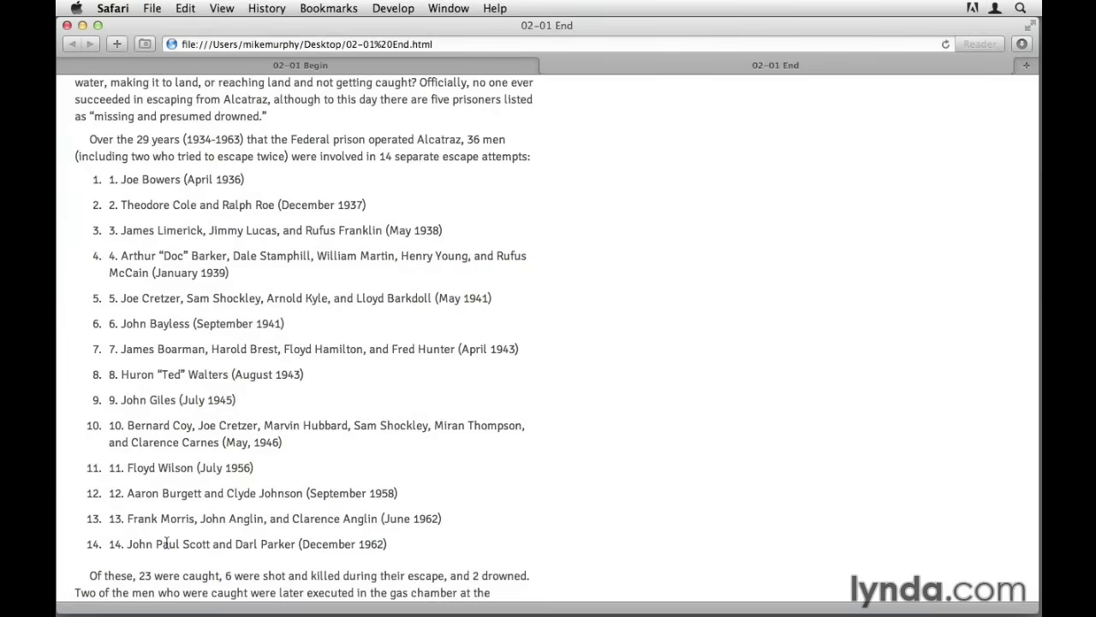
Scroll through the photo grid to the tour prices table, then back up to the headline
scroll(166, 544, "down", 8)
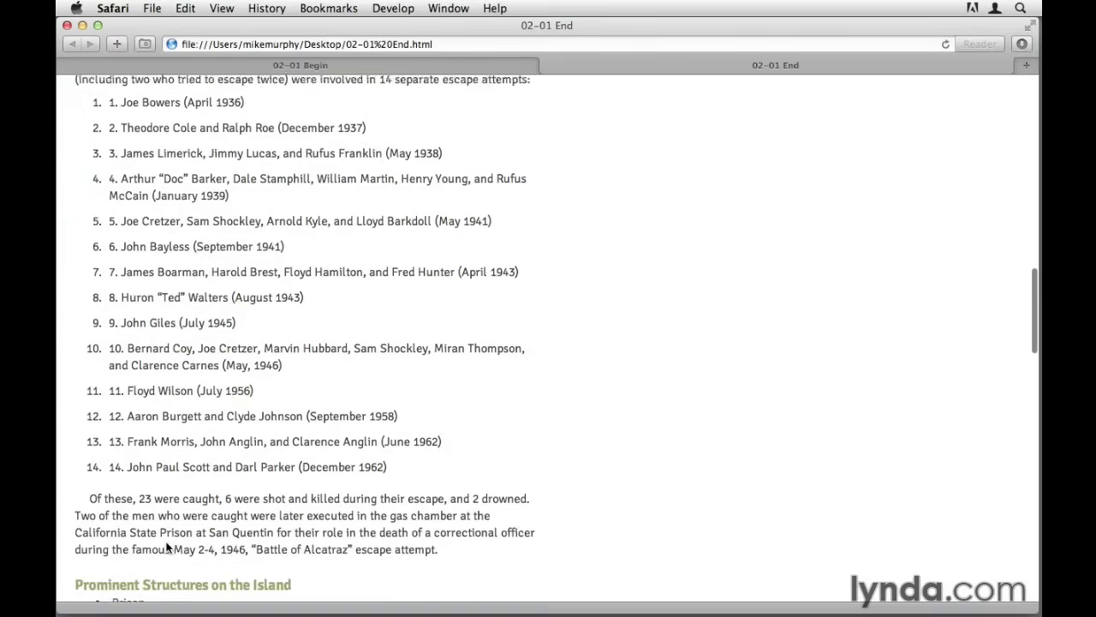
scroll(166, 544, "down", 4)
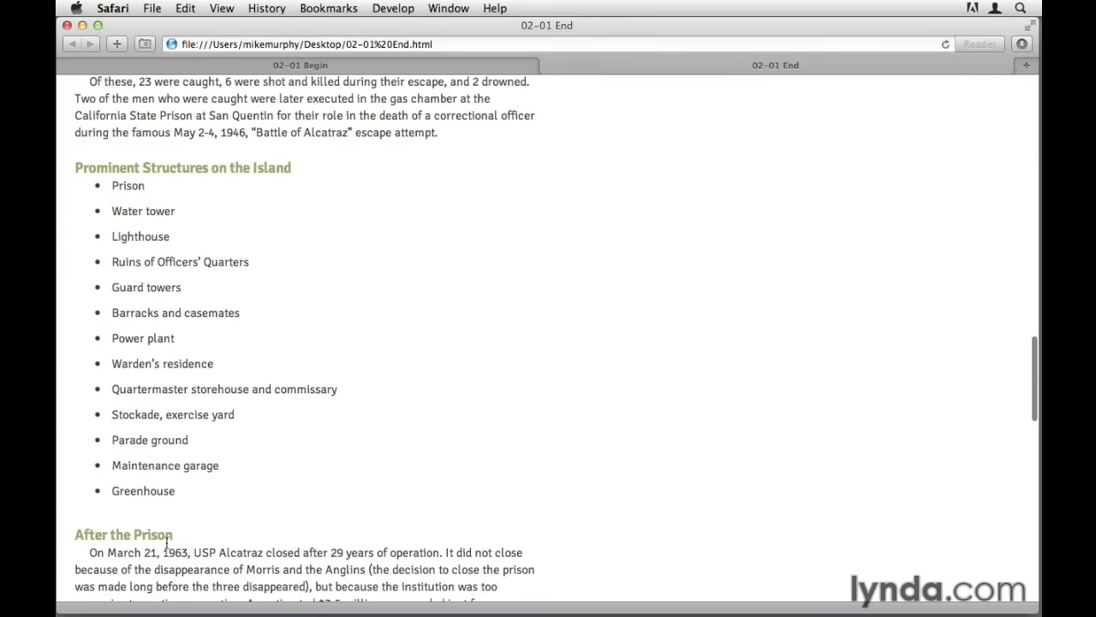
scroll(167, 541, "down", 8)
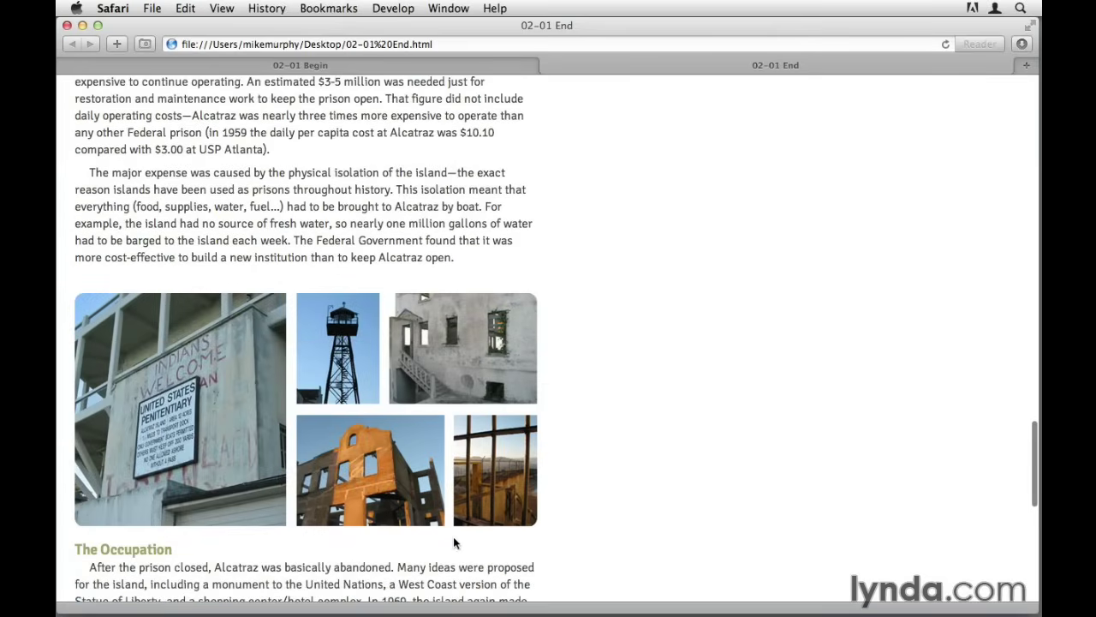
scroll(557, 516, "down", 3)
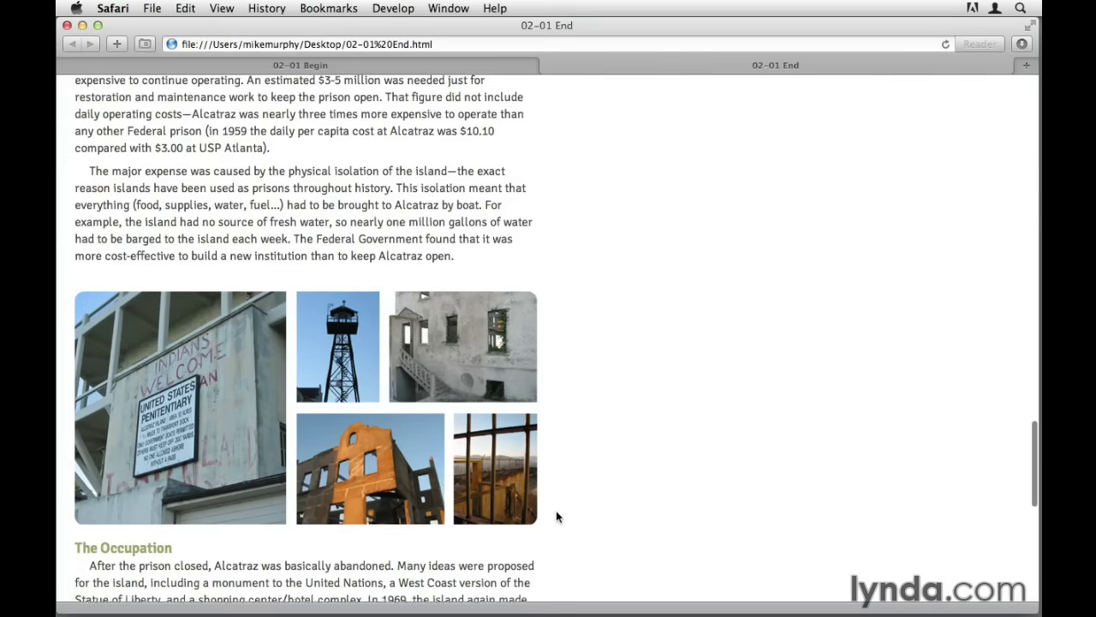
scroll(556, 516, "down", 1)
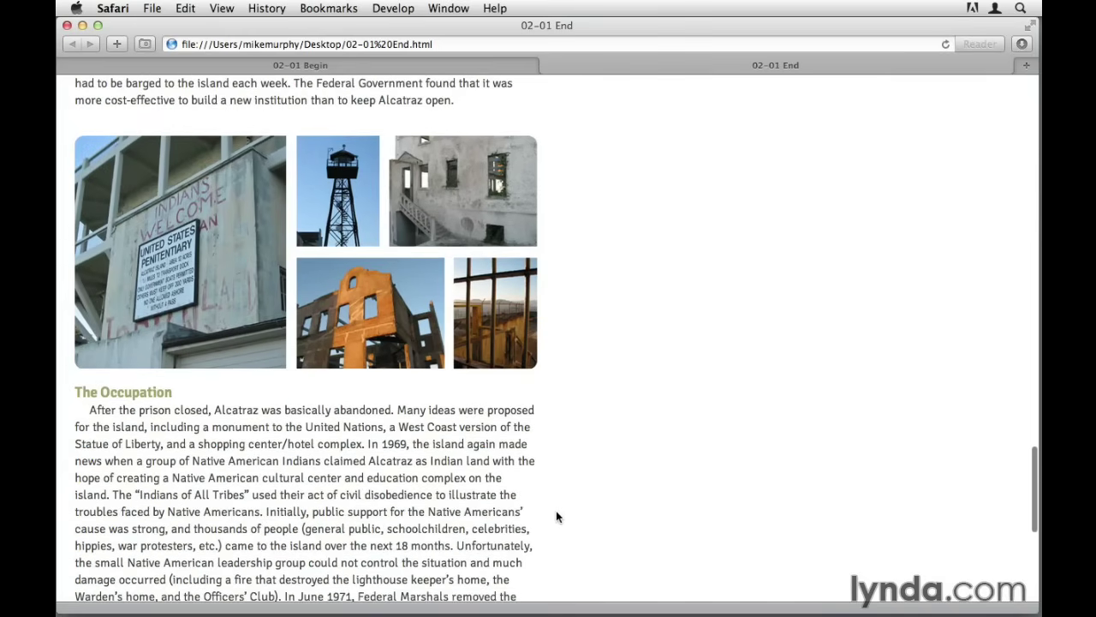
scroll(556, 516, "down", 7)
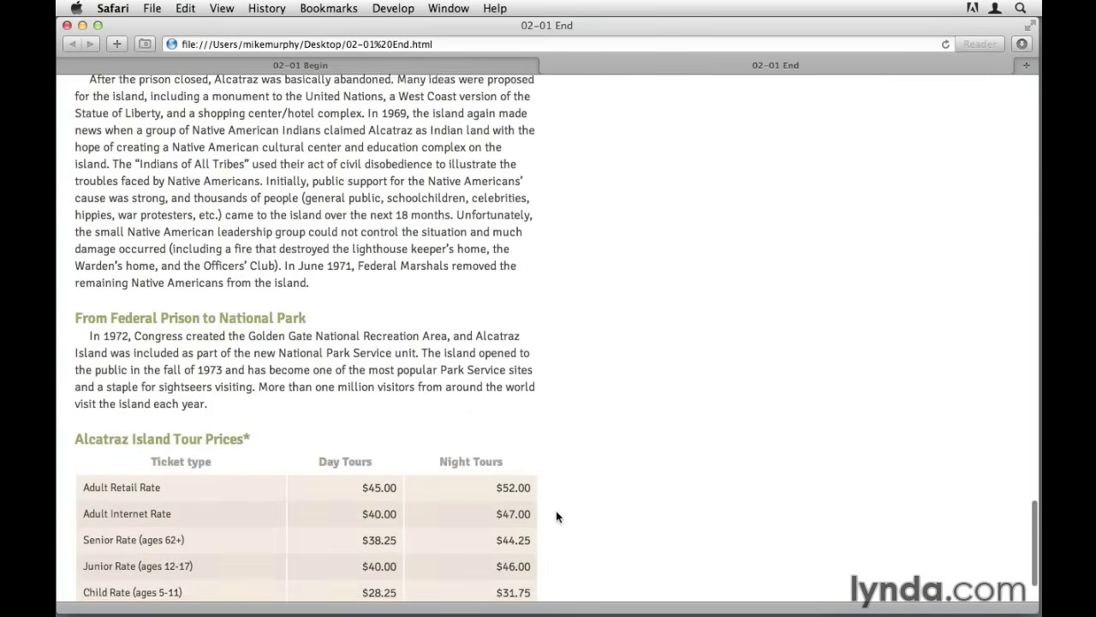
scroll(556, 516, "down", 2)
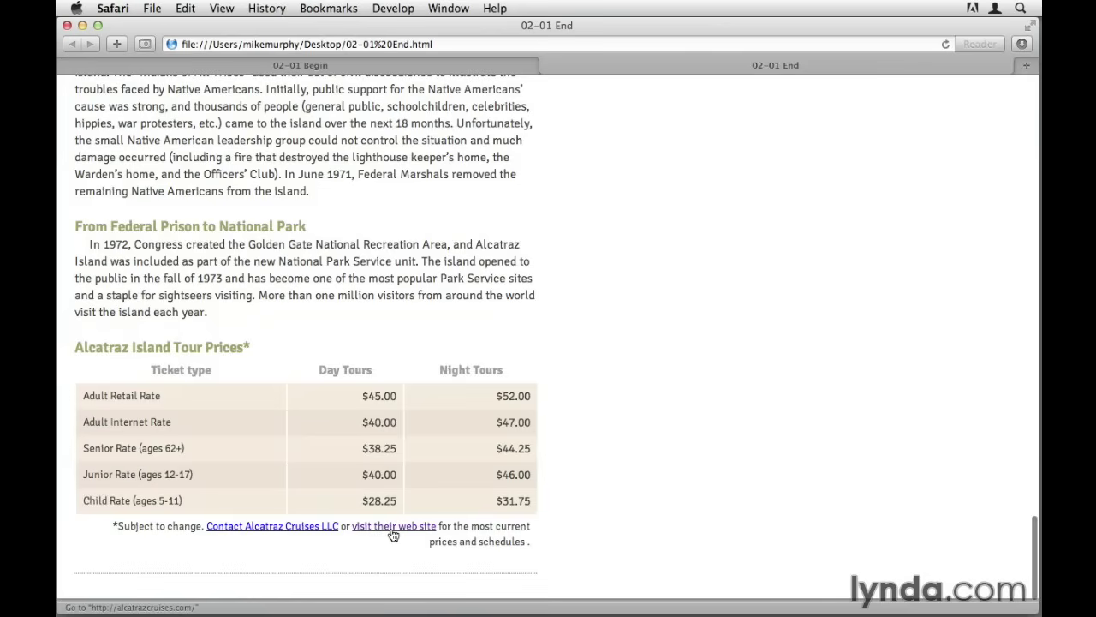
scroll(626, 537, "up", 10)
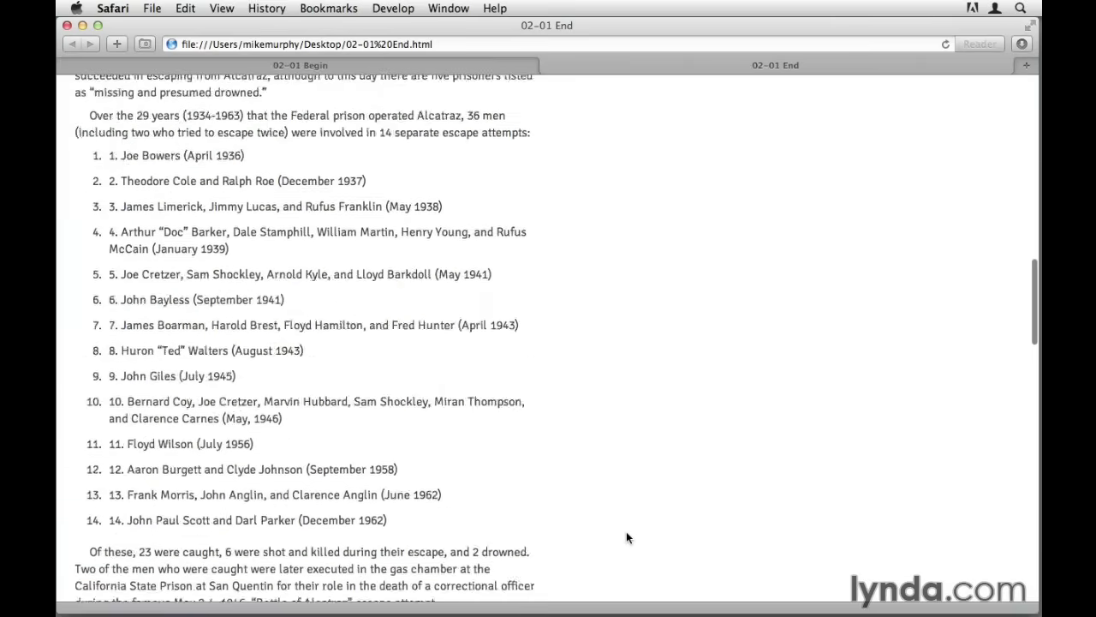
scroll(626, 537, "up", 10)
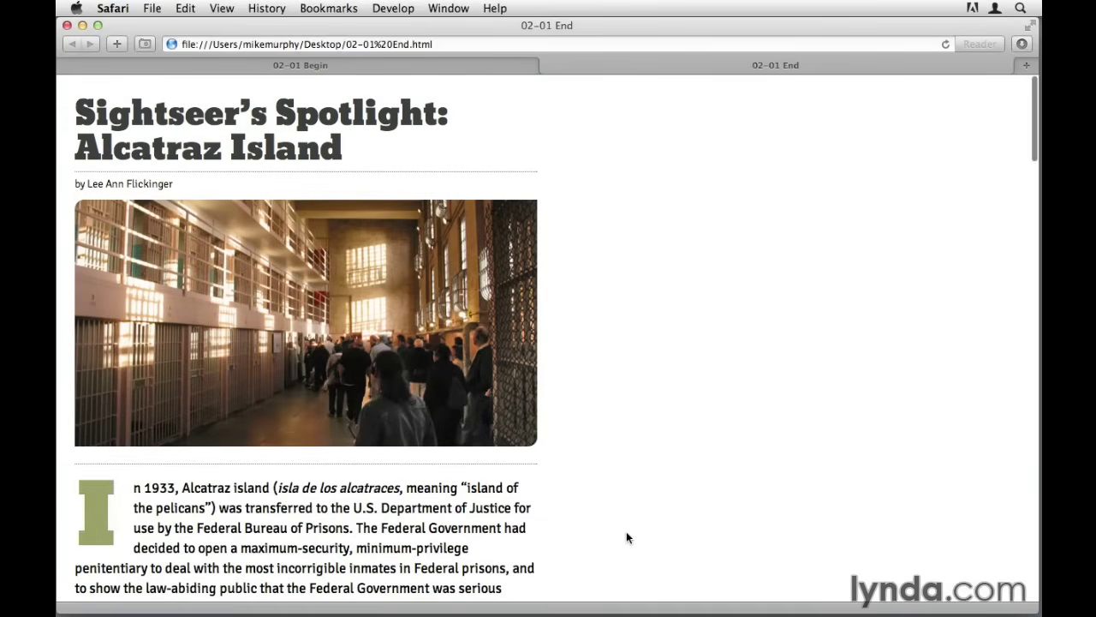